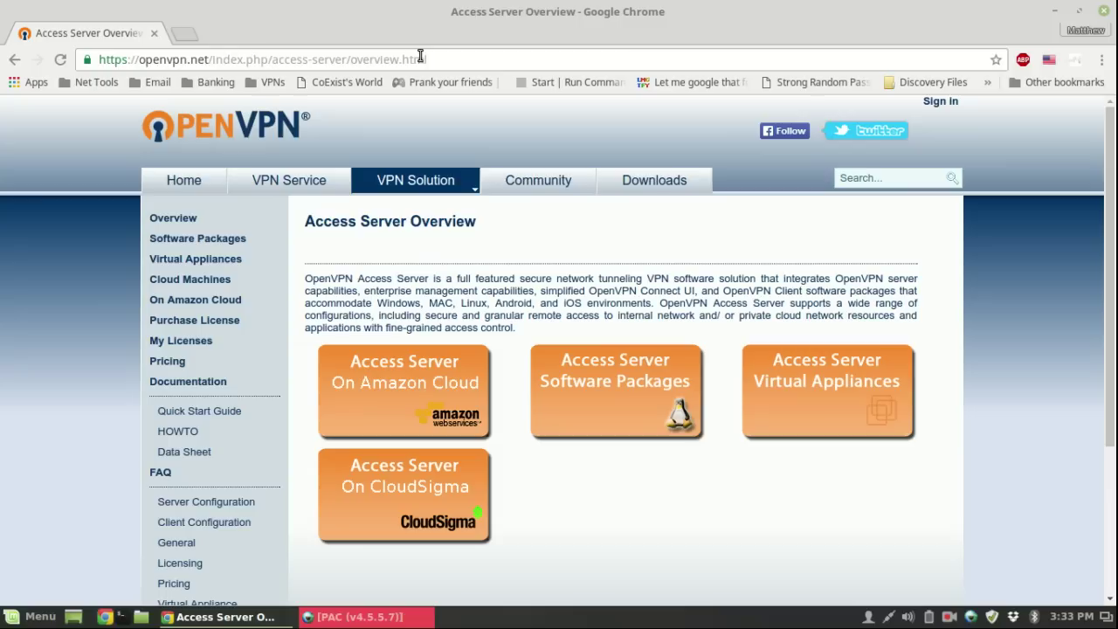
- Go to openvpn.net and reach the Access Server Downloads page
click(421, 58)
text(openvpn.)
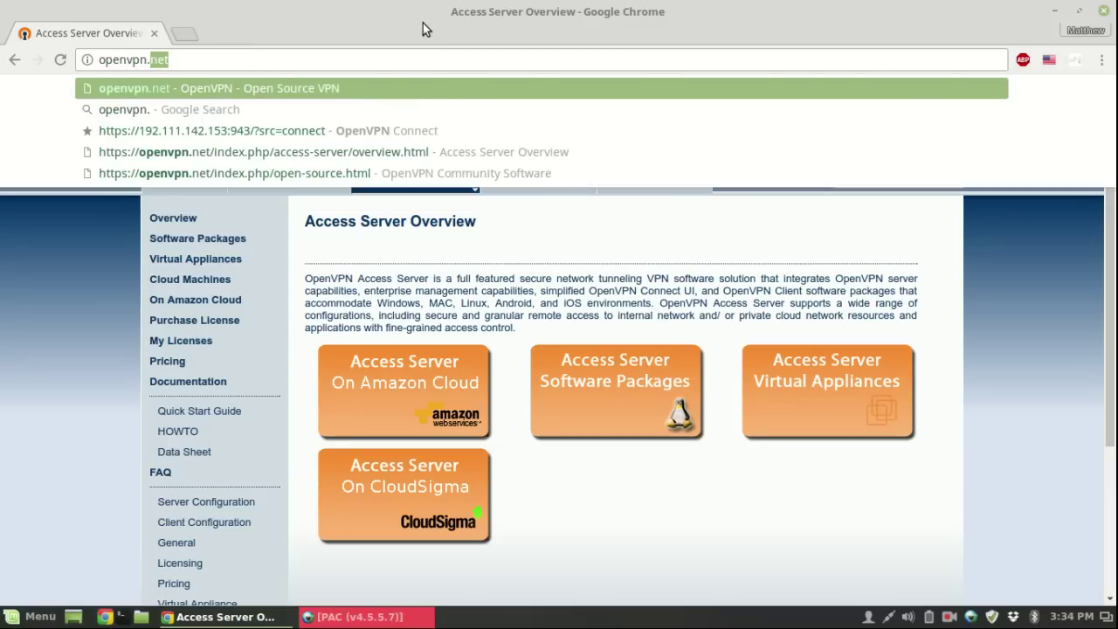
key(Return)
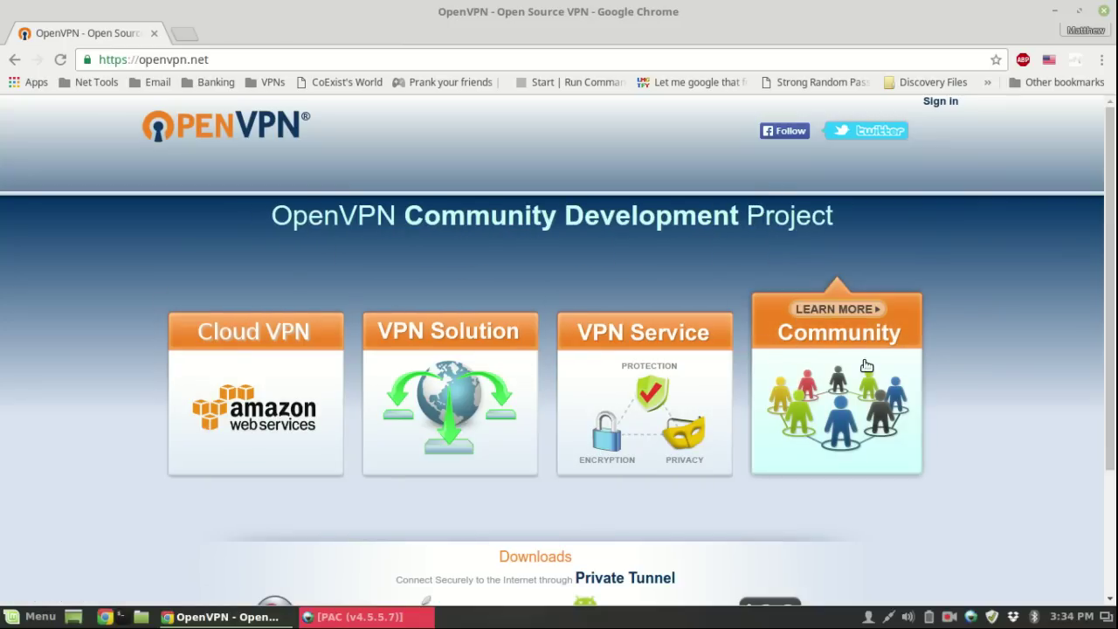
click(698, 408)
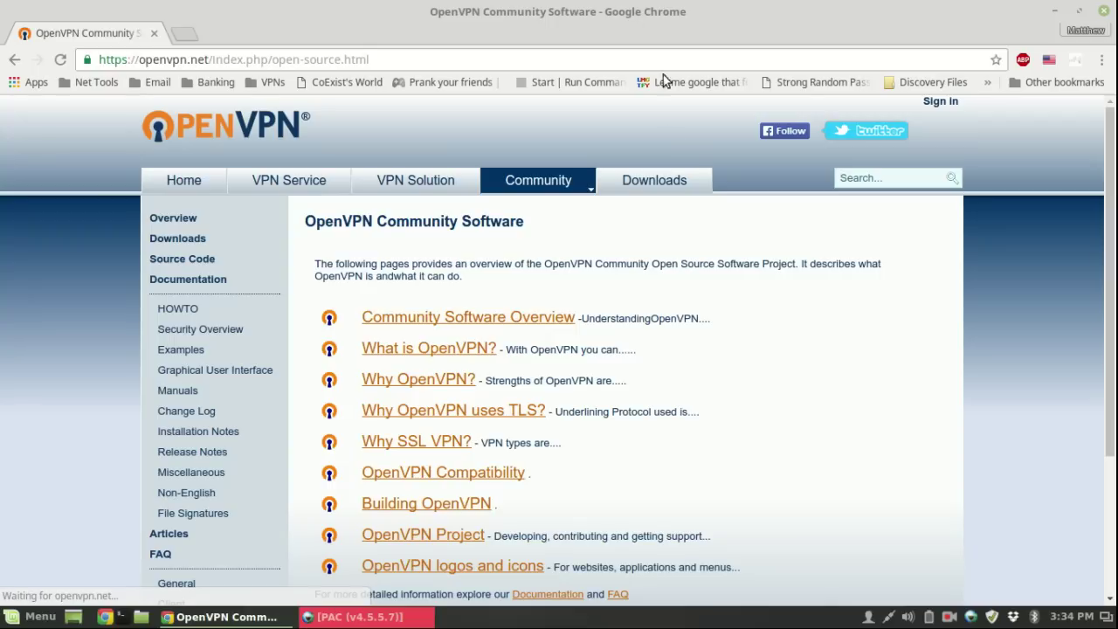
mouse_move(653, 185)
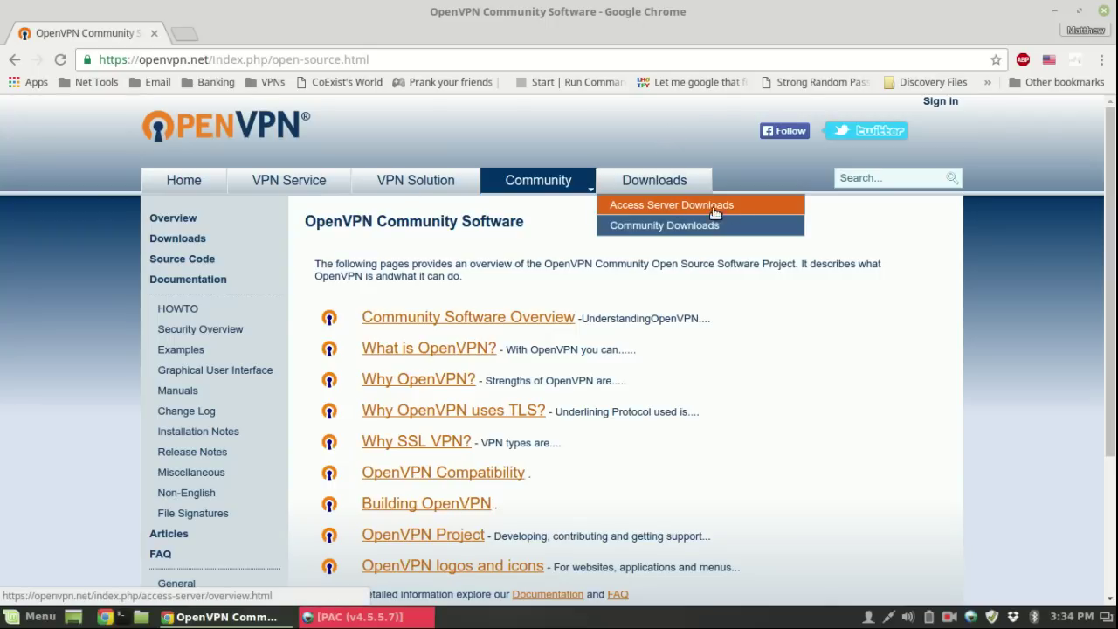
click(756, 213)
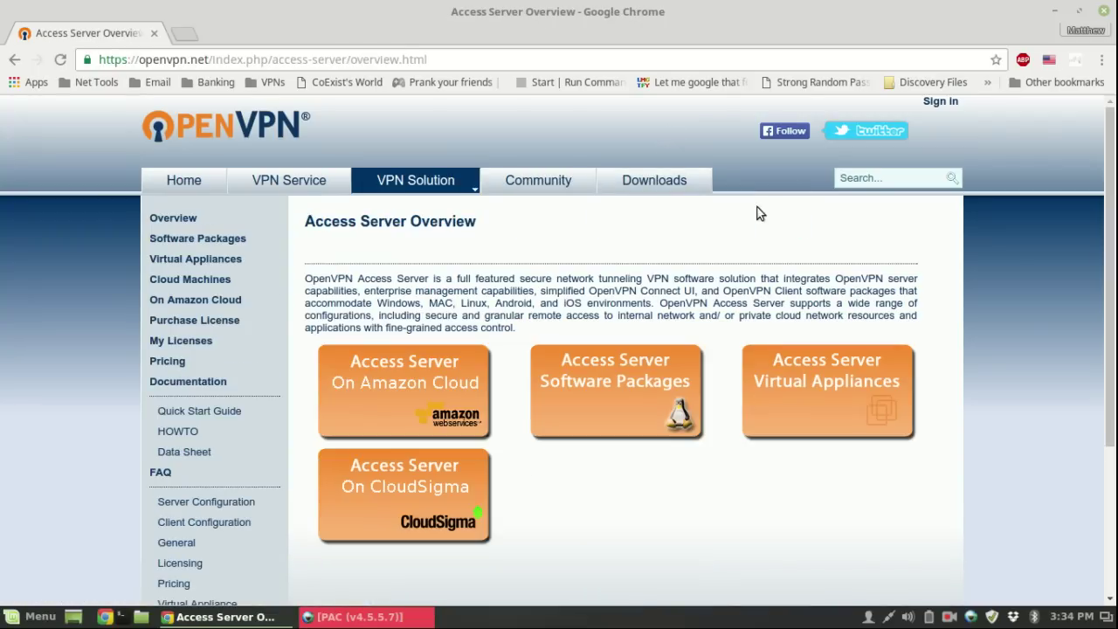
- Show the Ubuntu software packages and copy the Ubuntu 14 64-bit package link
click(648, 373)
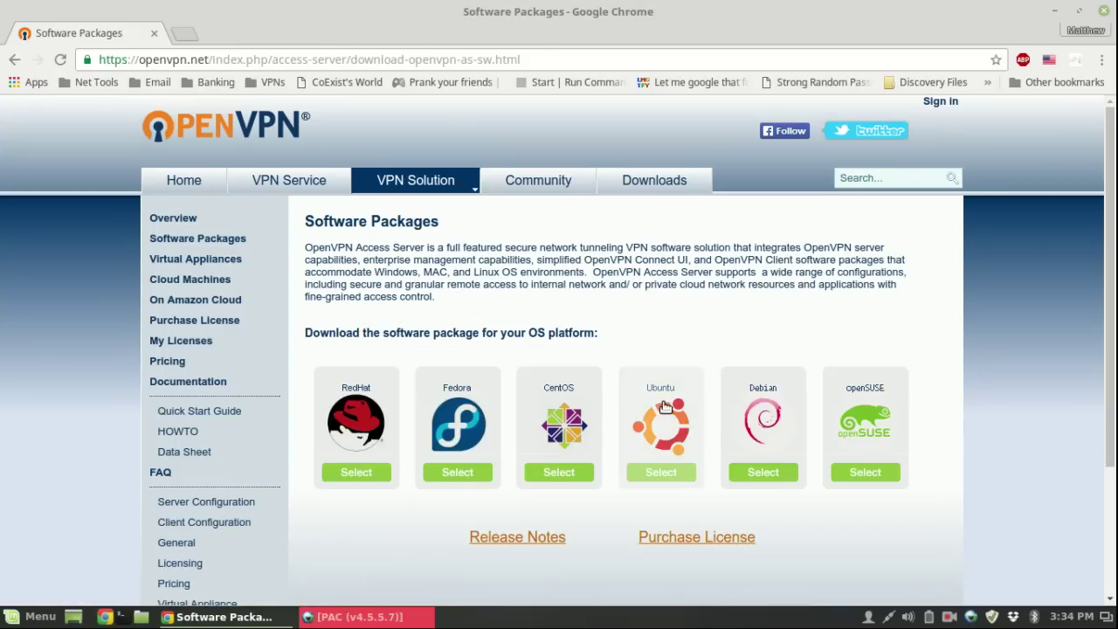
click(685, 455)
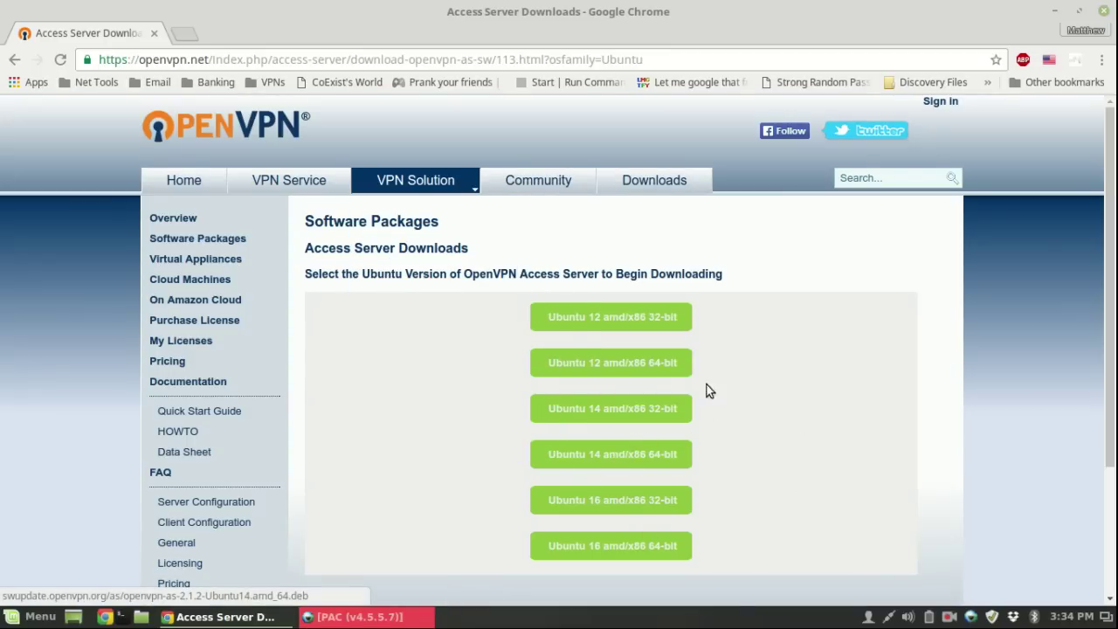
right_click(632, 462)
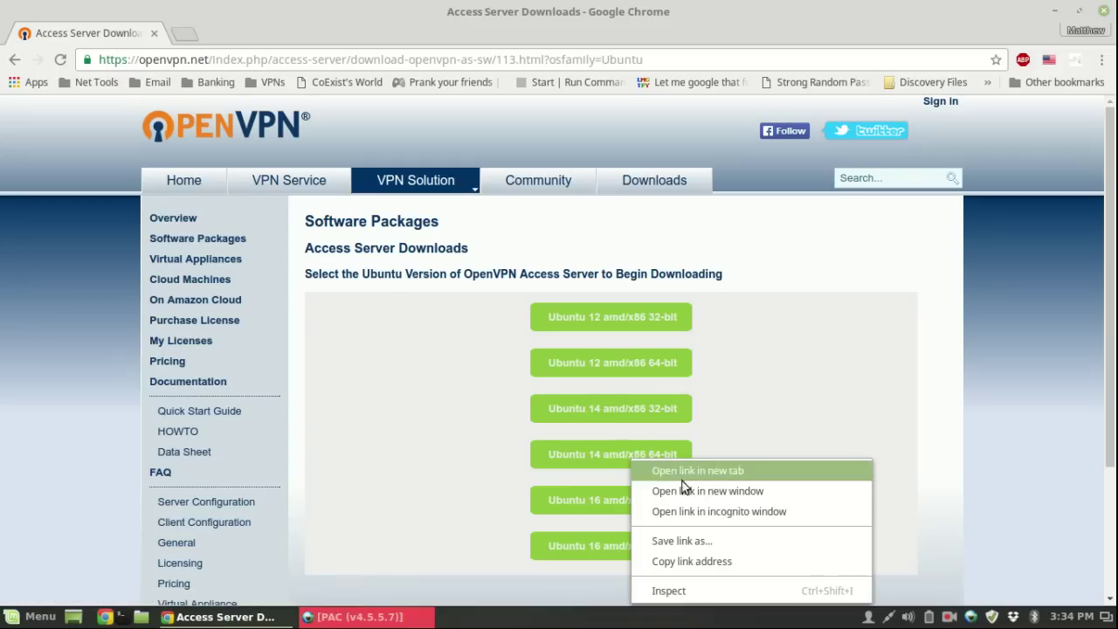
click(689, 559)
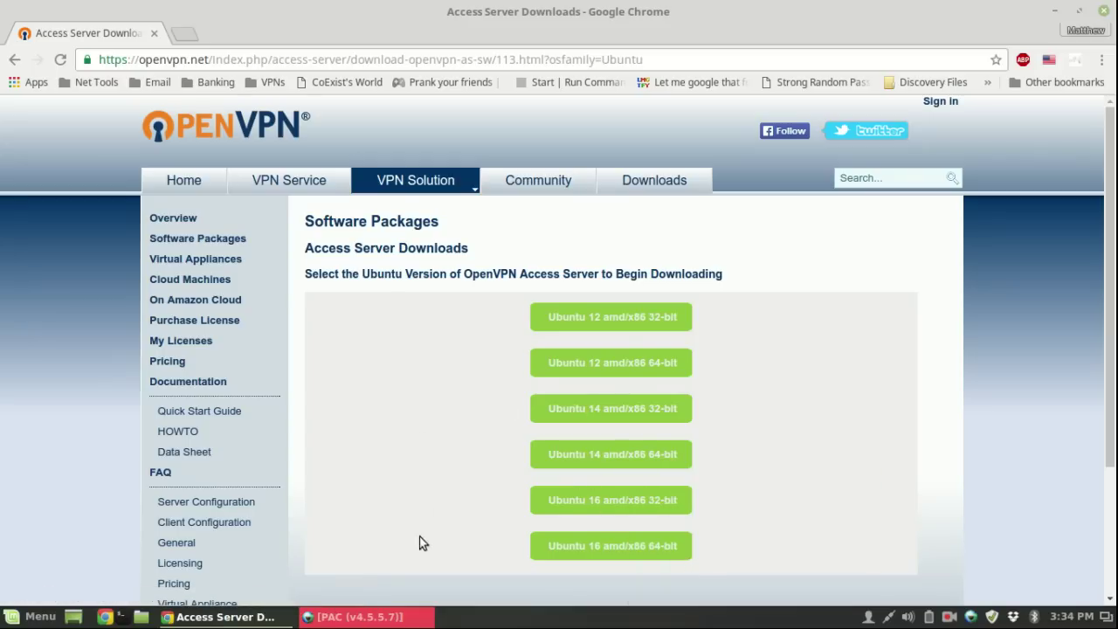
- In the server's SSH terminal, download the Access Server package with wget and the copied link
click(367, 619)
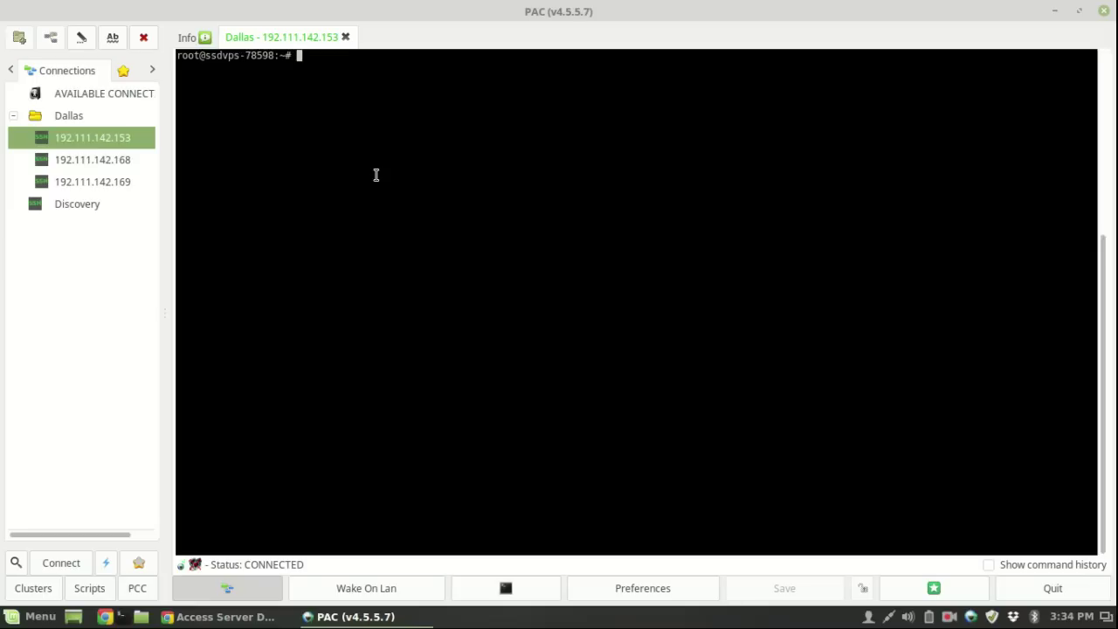
text(wget)
text(http://swupdate.openvpn.org/as/openvpn-as-2.1.2-Ubuntu14.amd_64.deb)
key(Return)
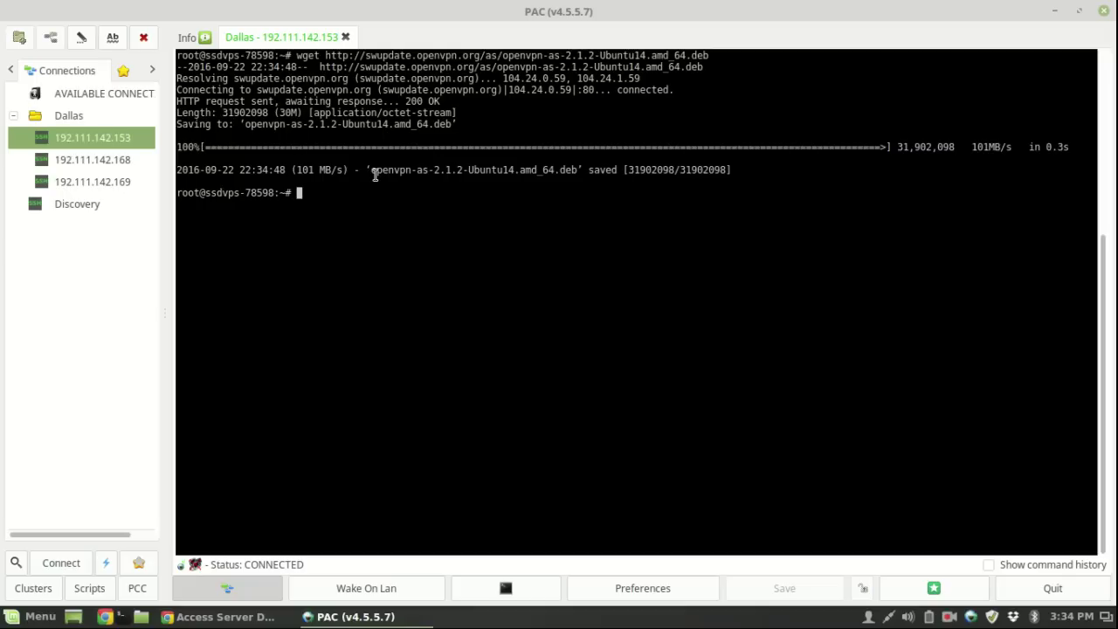
- Install the downloaded openvpn-as Ubuntu 14 .deb package with dpkg -i
text(dpkg -i open)
key(Tab)
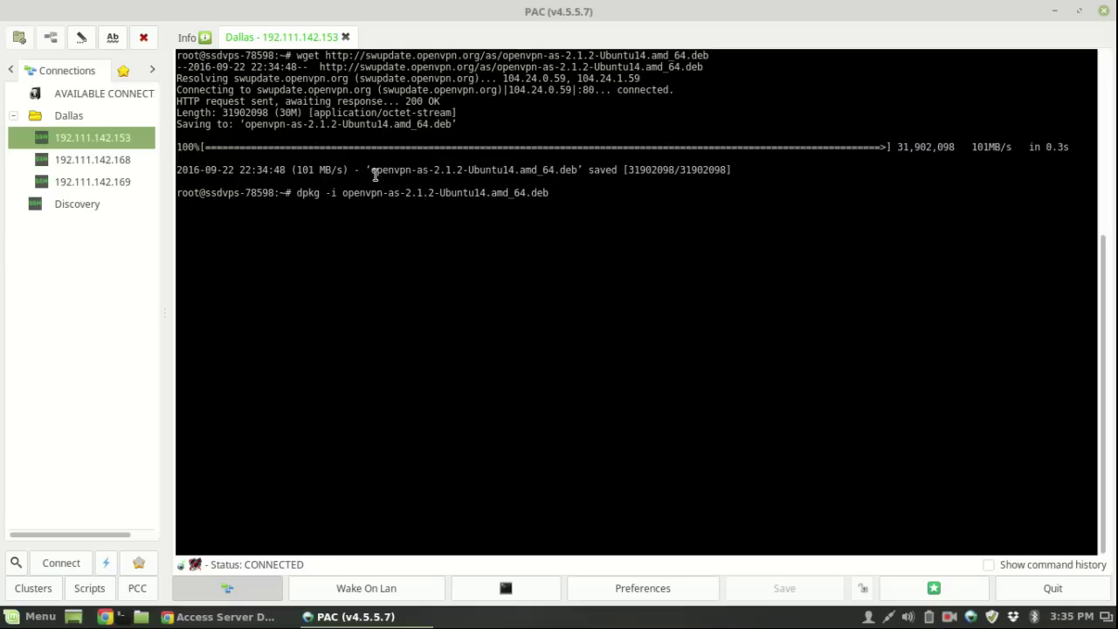
key(Return)
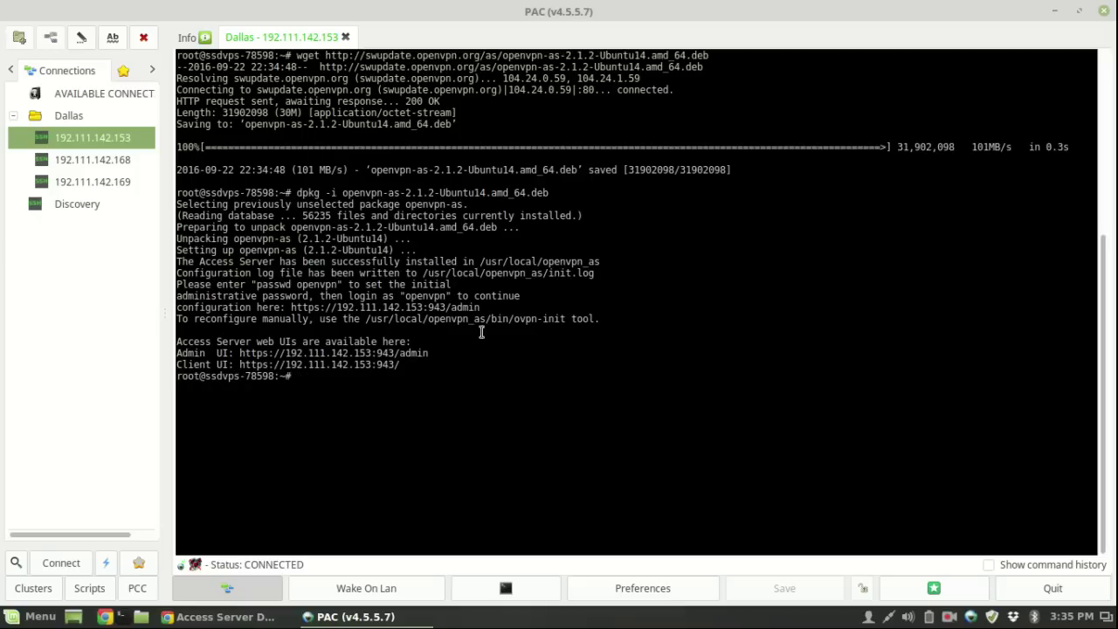
- Copy the Admin UI web address from the installer output
drag(240, 352, 429, 353)
right_click(418, 358)
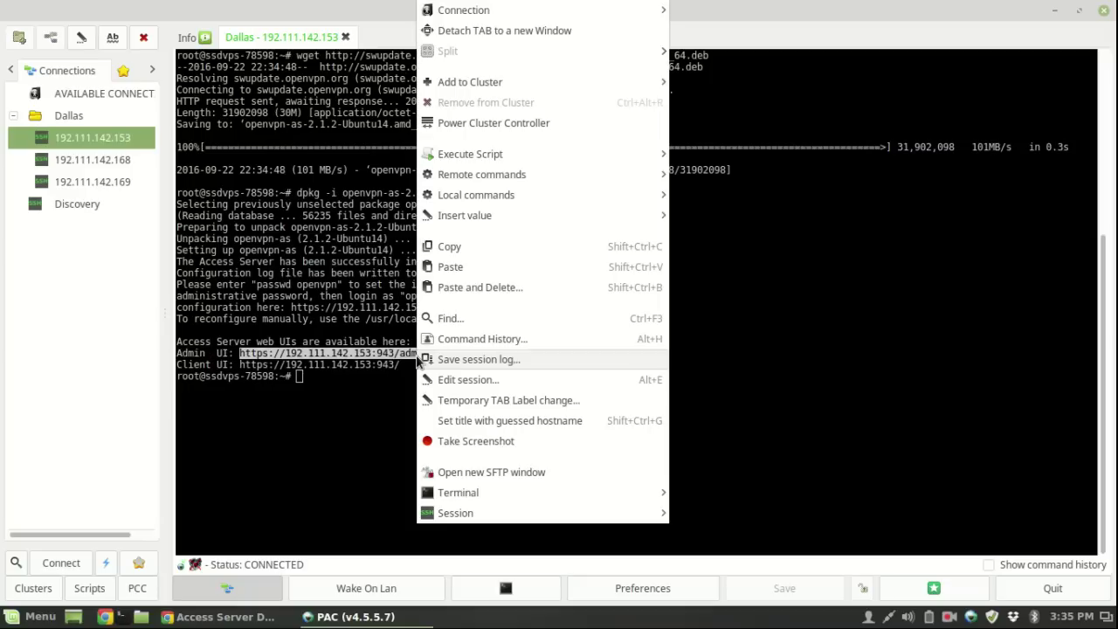
click(467, 251)
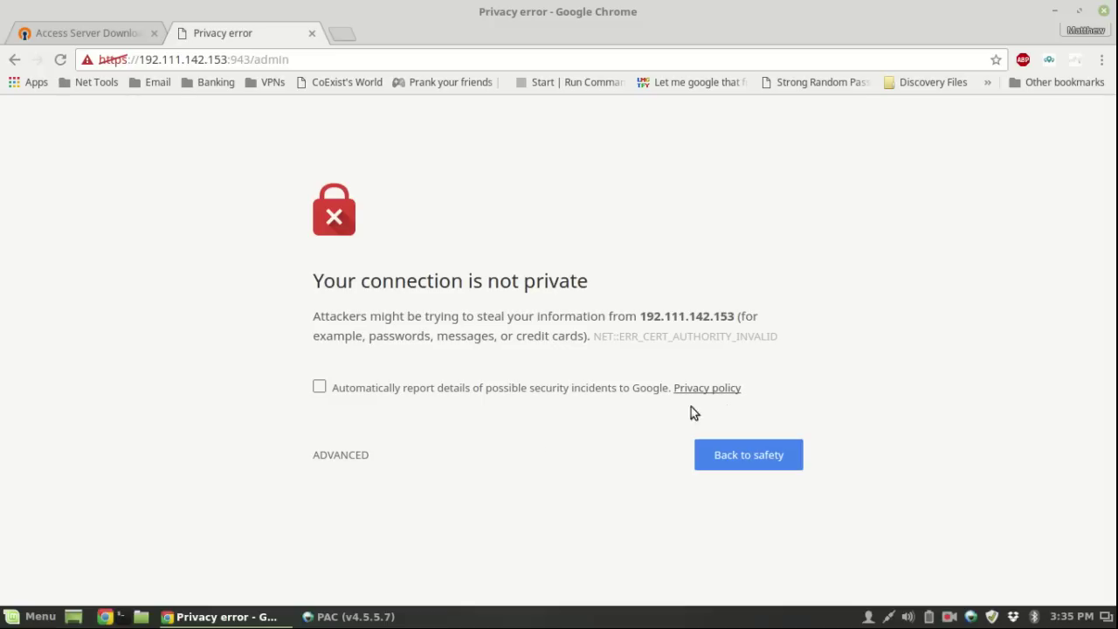
- Proceed past the certificate warning to 192.111.142.153:943/admin, then return to the PAC terminal
drag(829, 332, 301, 266)
click(331, 175)
click(359, 456)
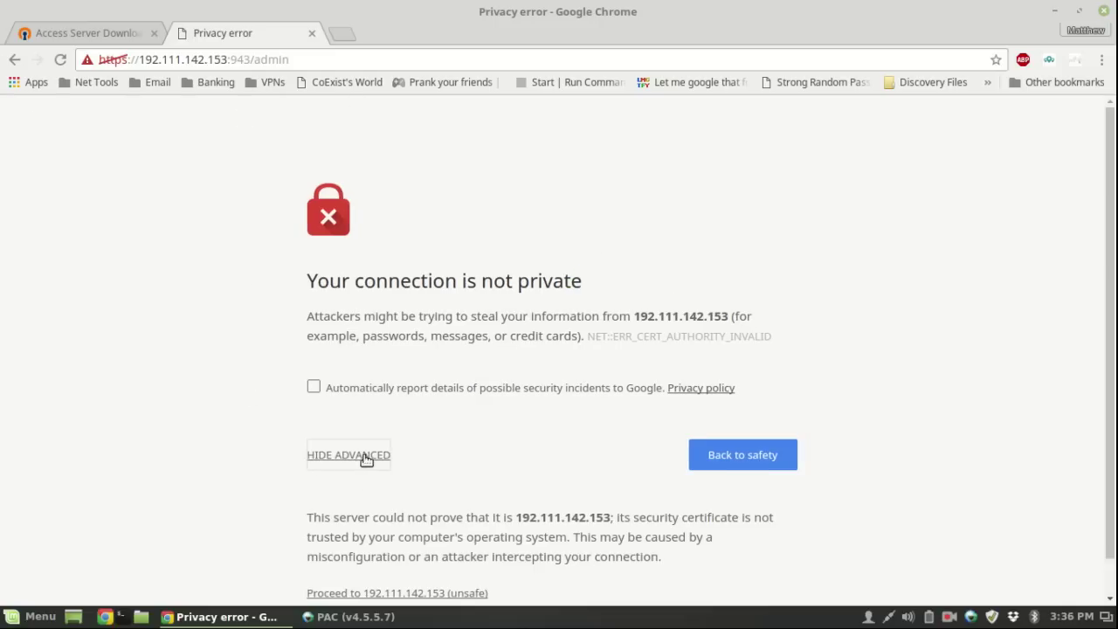
scroll(469, 382, down, 1)
click(372, 555)
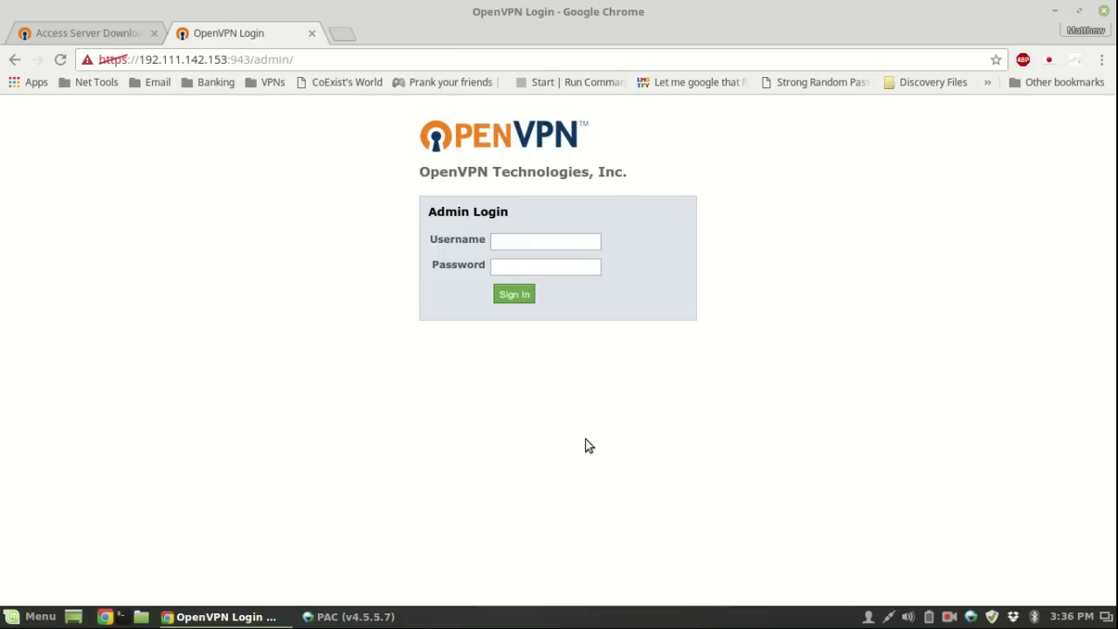
click(351, 616)
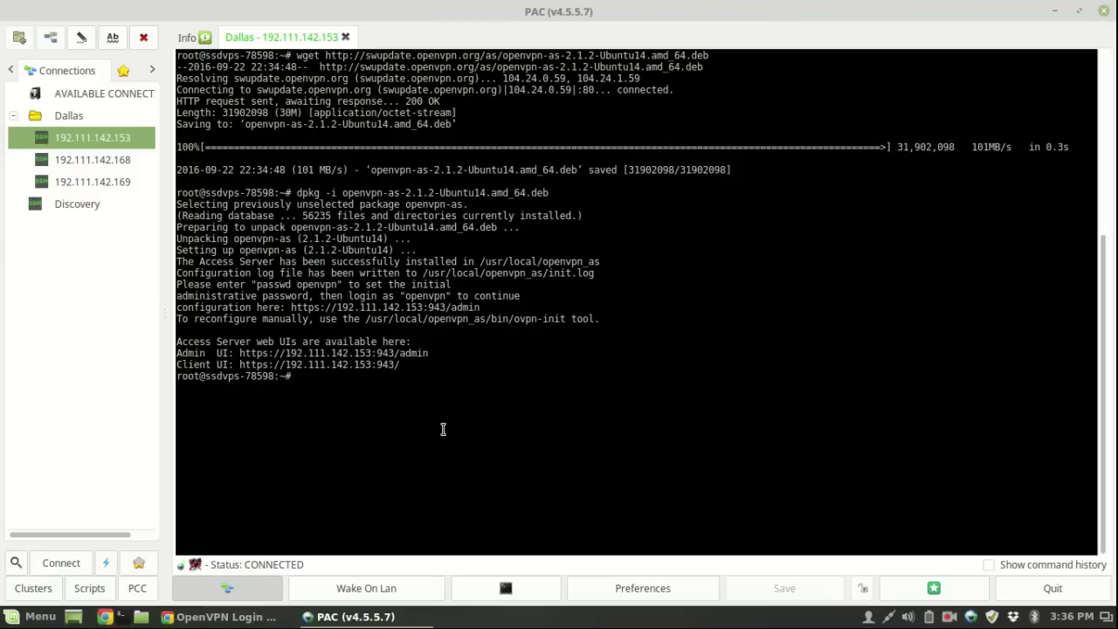
- Set and confirm a new password for the openvpn user with passwd openvpn
text(passwd openvpn)
key(Return)
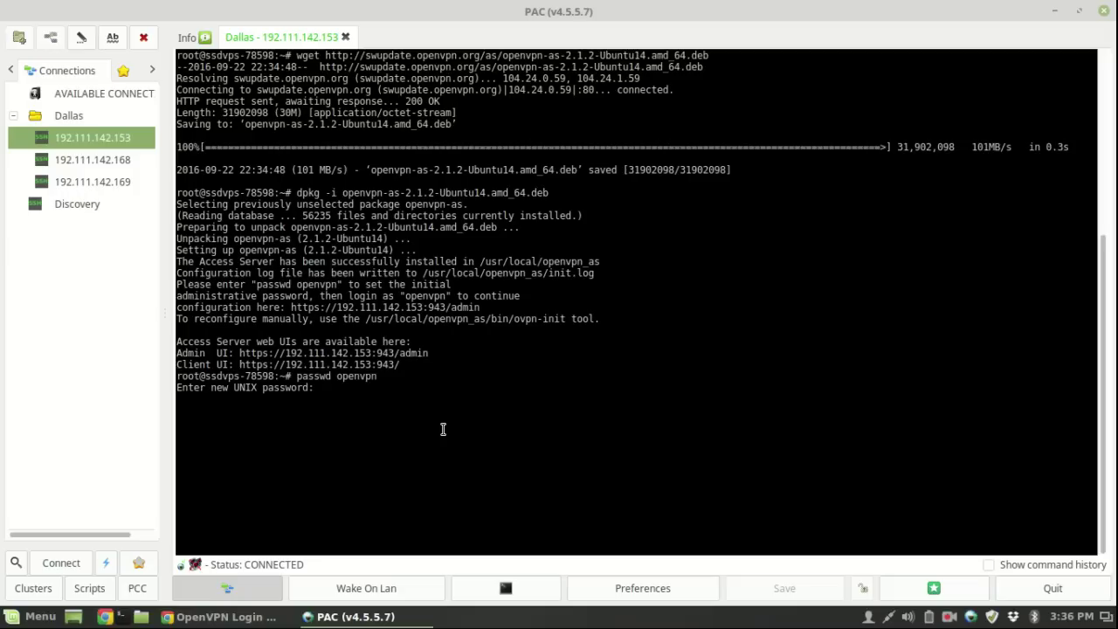
key(Return)
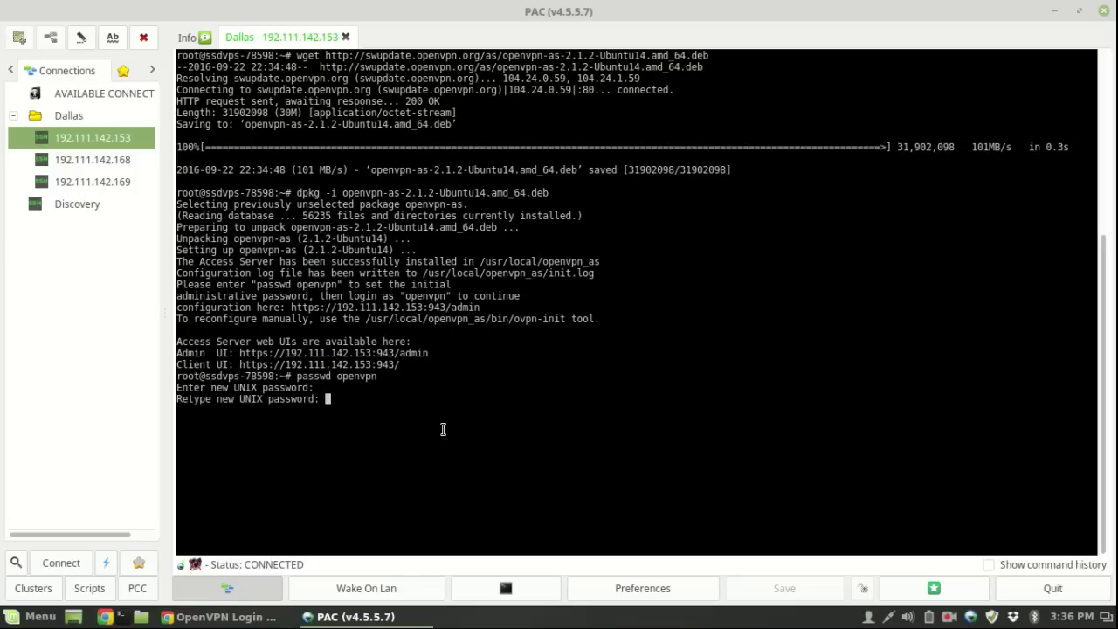
key(Return)
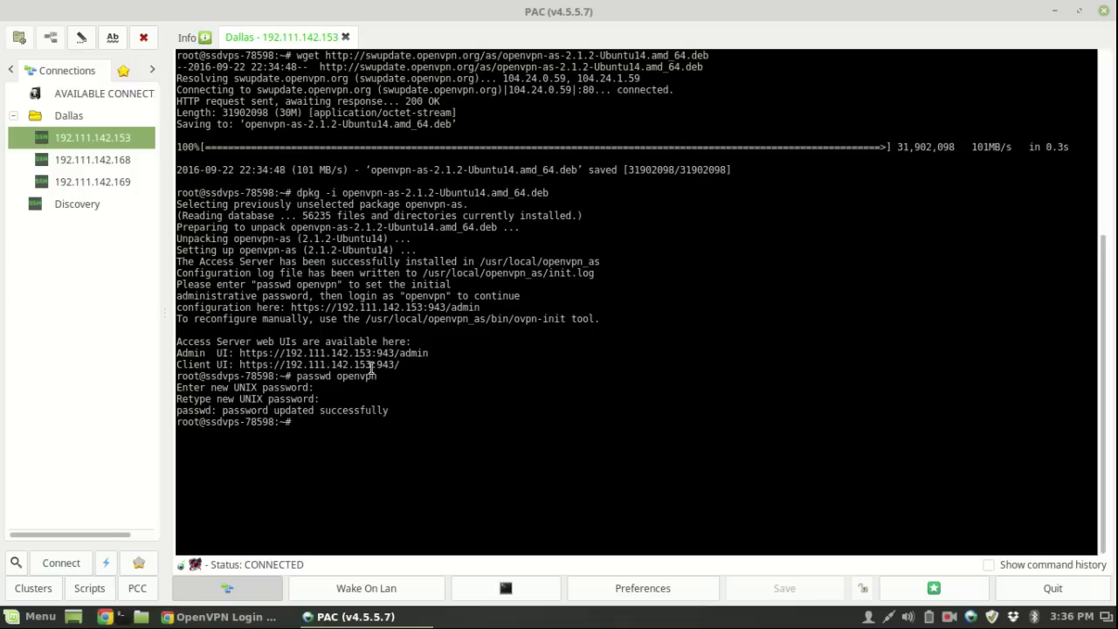
- Enter openvpn as the username on Chrome's Admin Login page
click(226, 617)
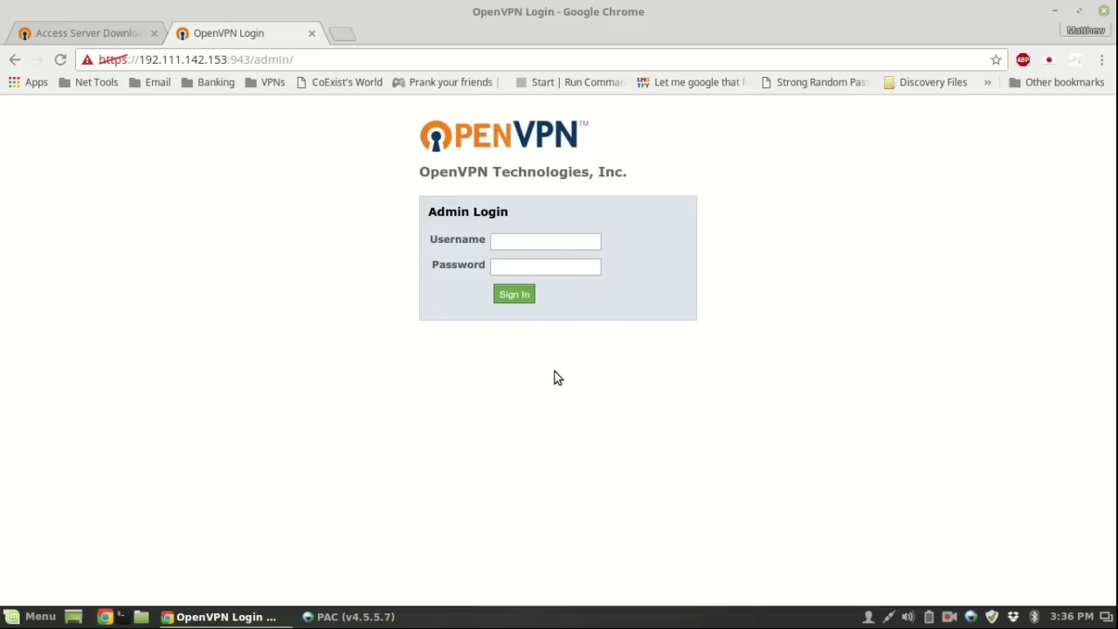
click(540, 243)
text(openvpn)
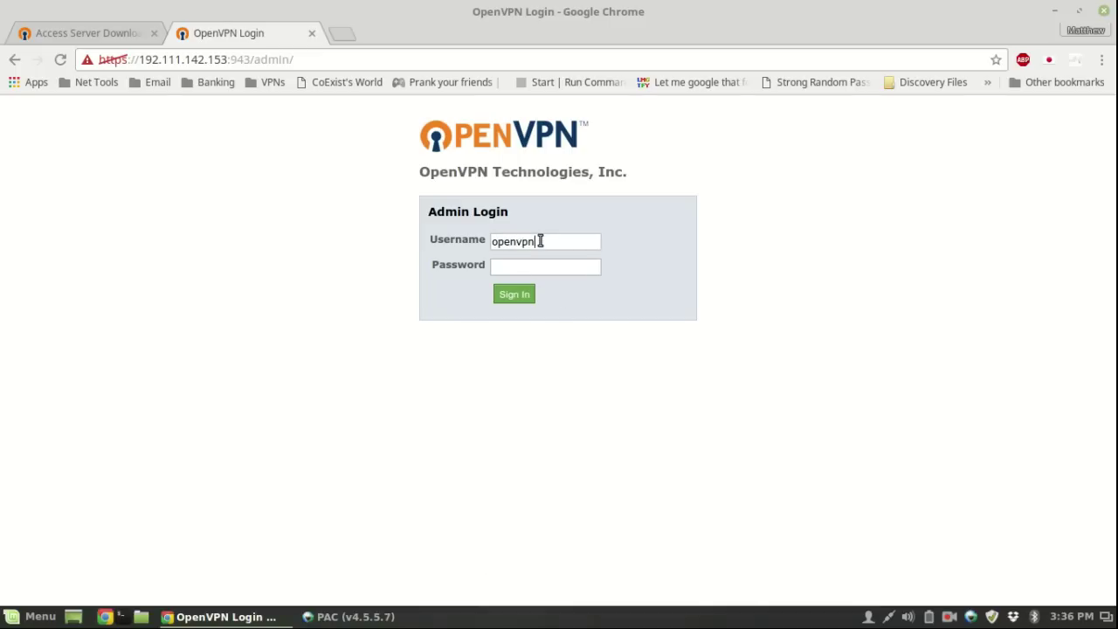
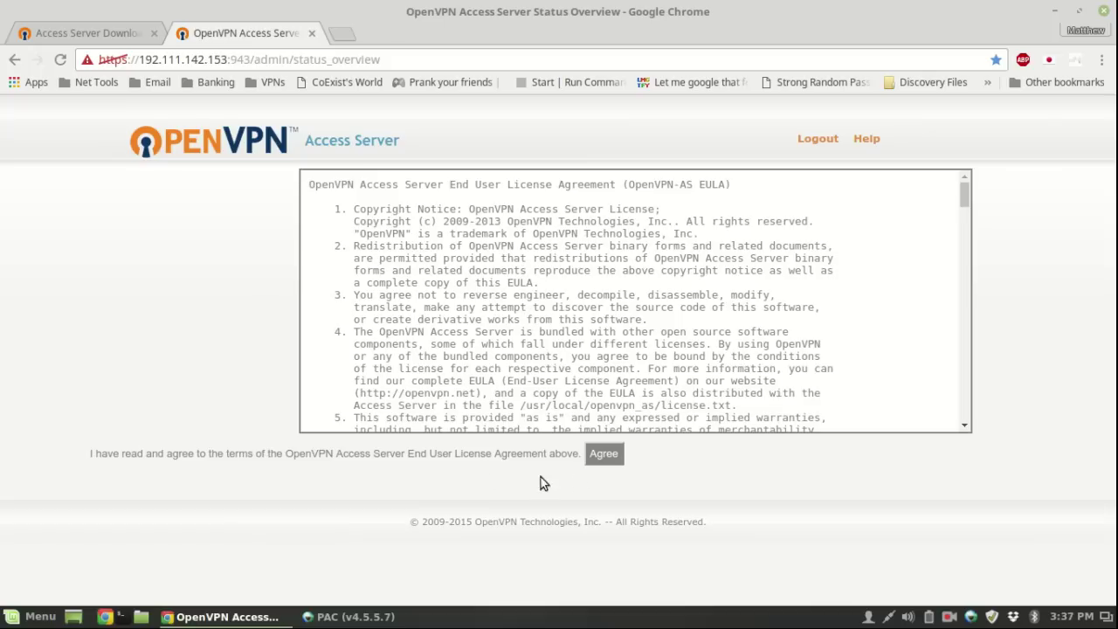
- Accept the license agreement and review the Server Network Settings page
click(600, 457)
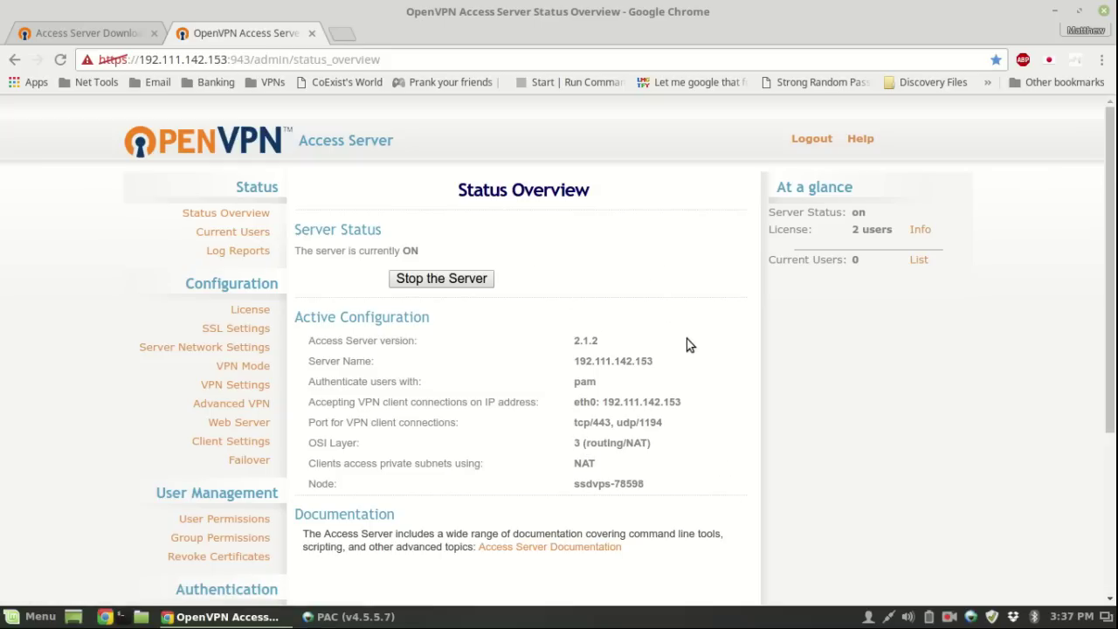
scroll(635, 323, down, 3)
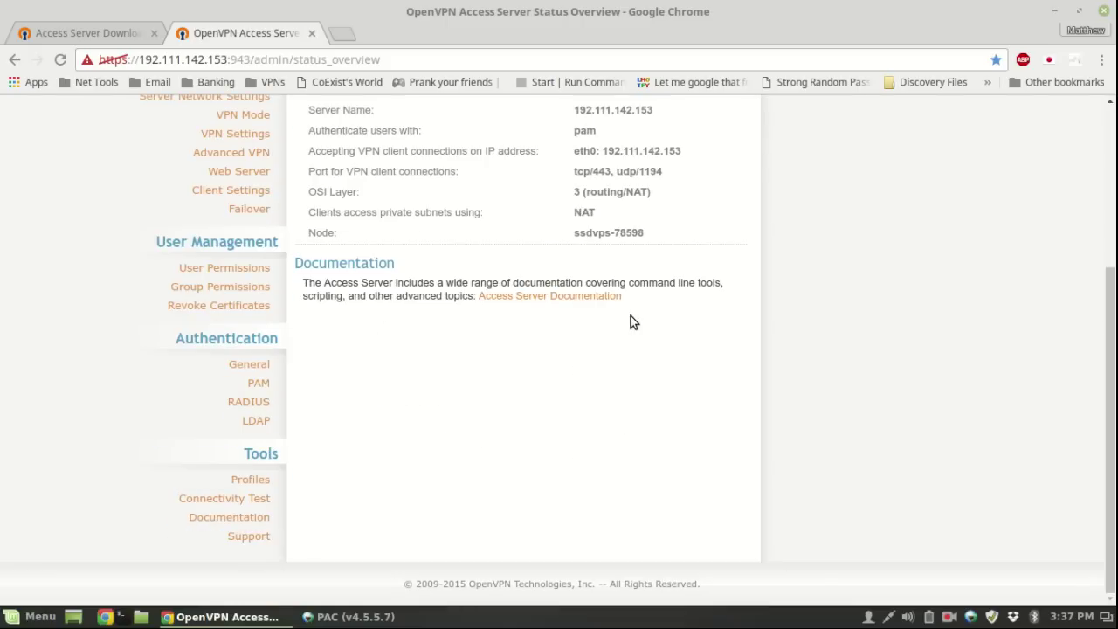
scroll(633, 322, up, 3)
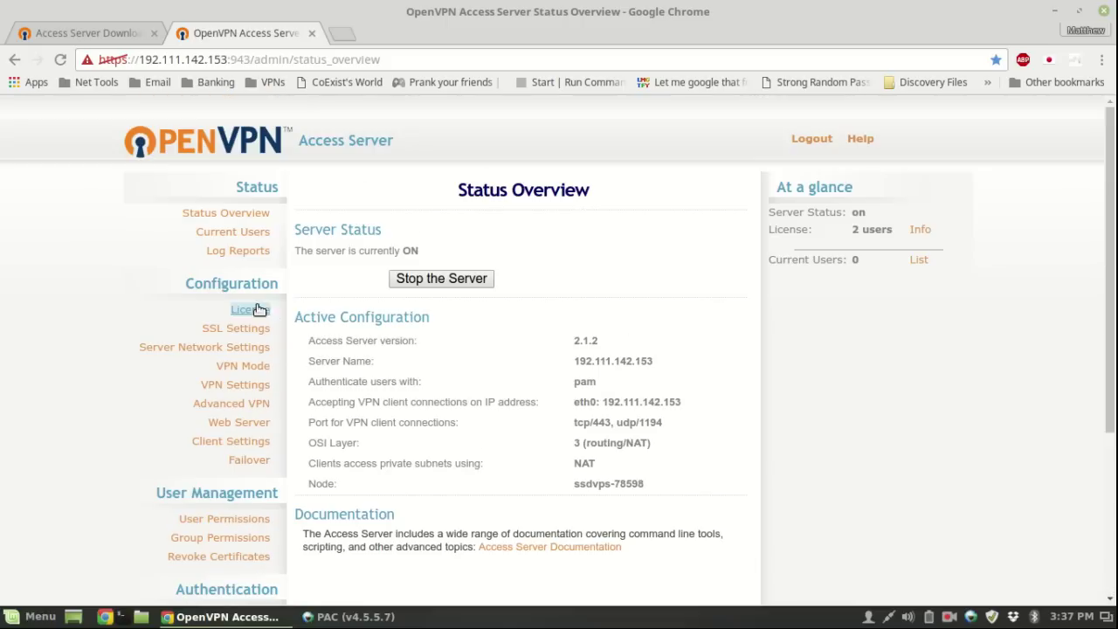
click(243, 348)
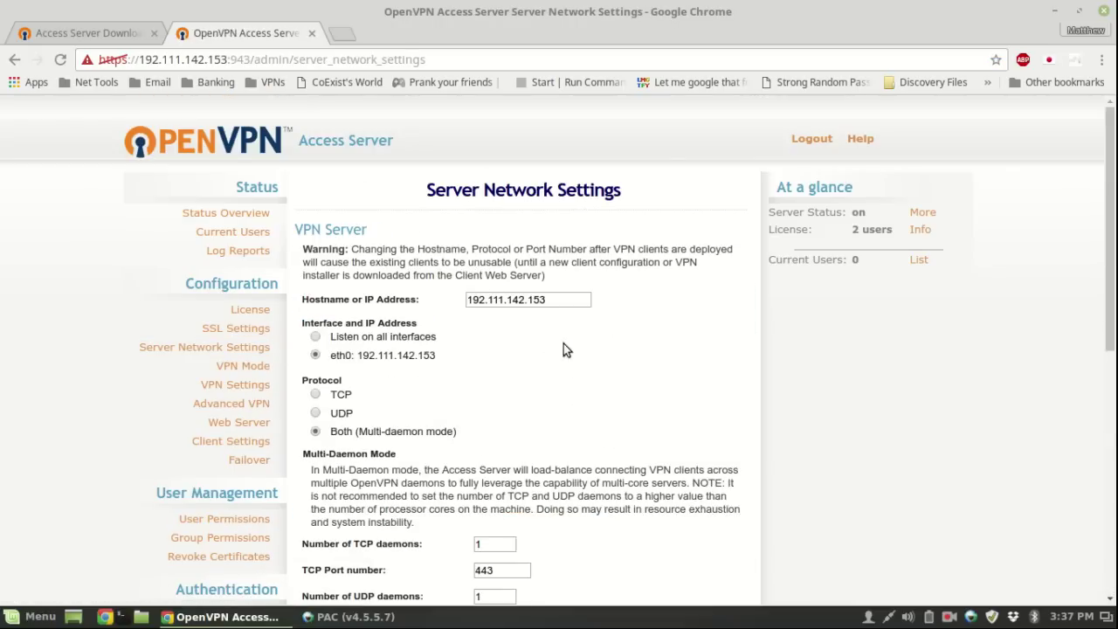
scroll(563, 348, down, 6)
scroll(622, 325, up, 4)
scroll(492, 297, up, 3)
- Review the Advanced VPN server config directives, then return to Status Overview and the PAC terminal
click(247, 404)
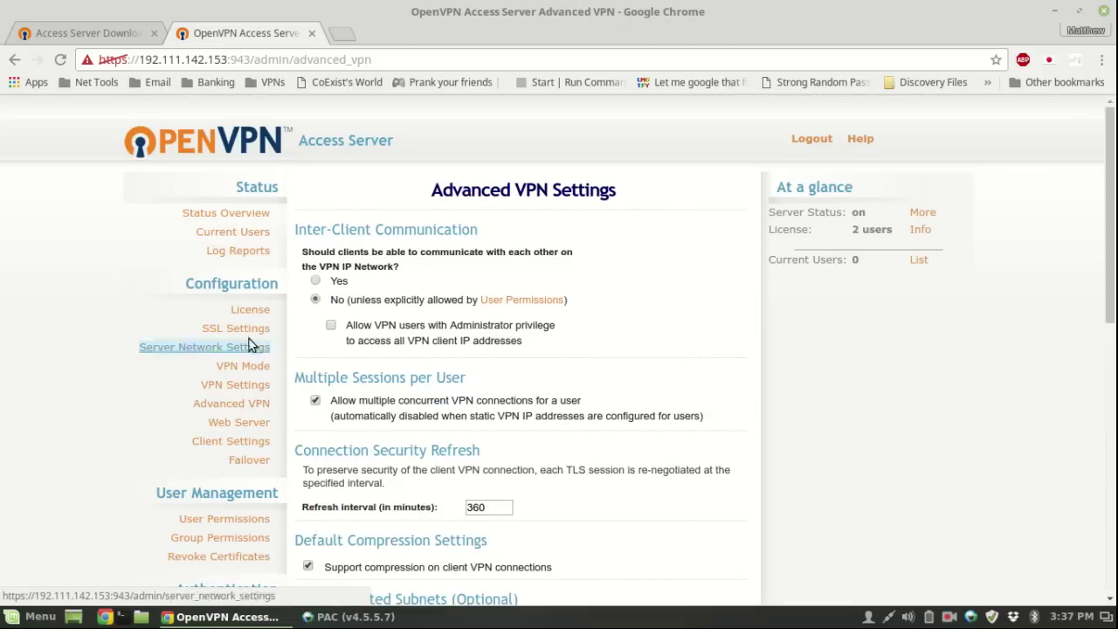
scroll(405, 342, down, 10)
click(408, 409)
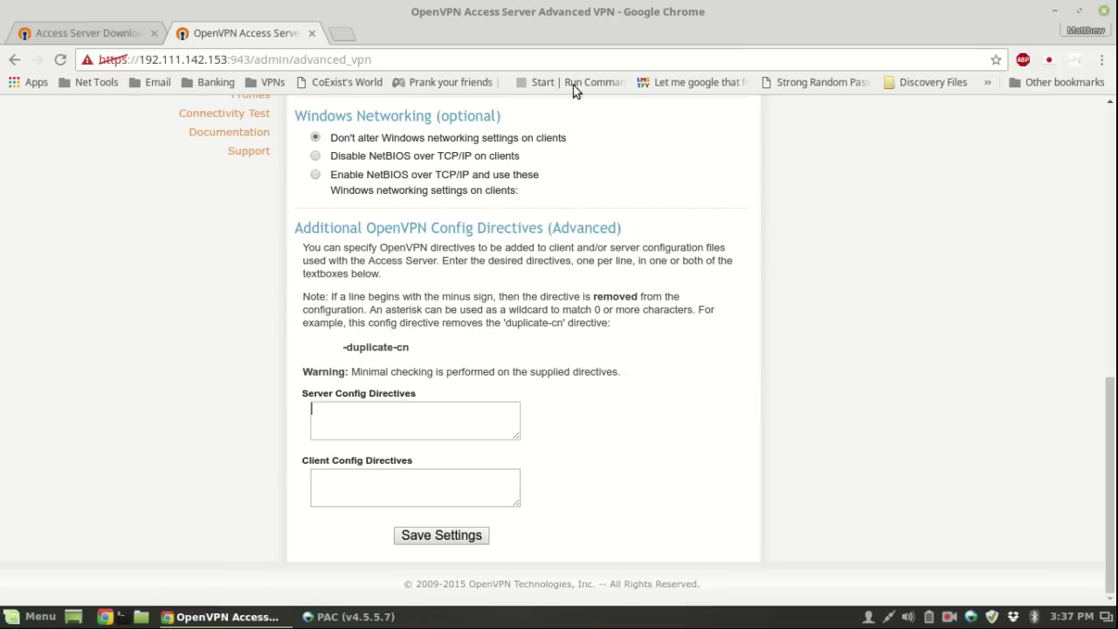
scroll(621, 303, up, 15)
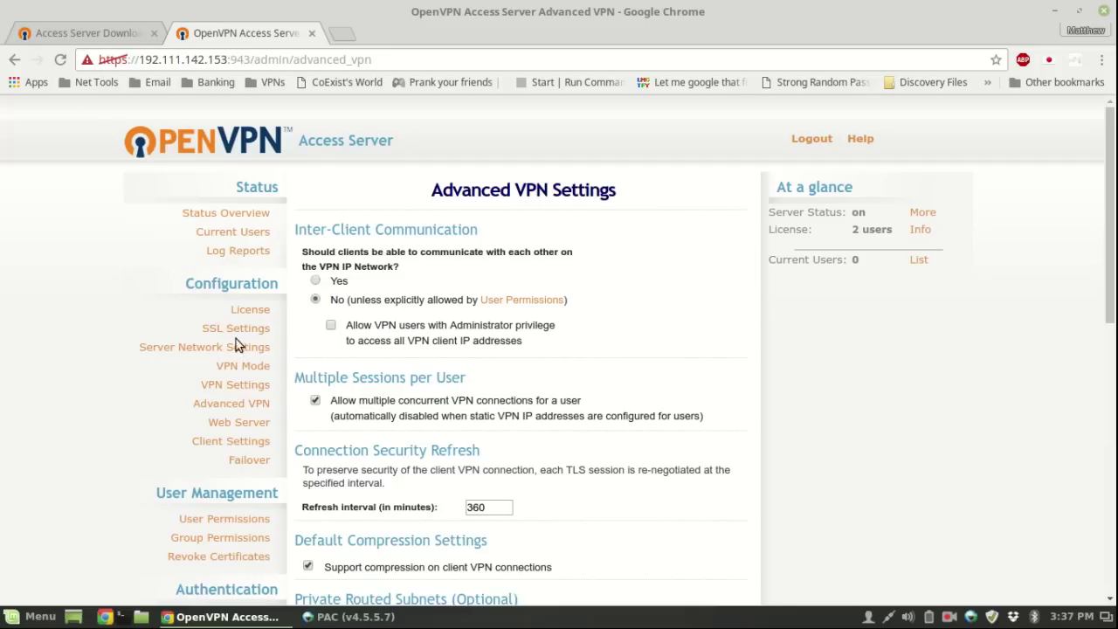
click(252, 213)
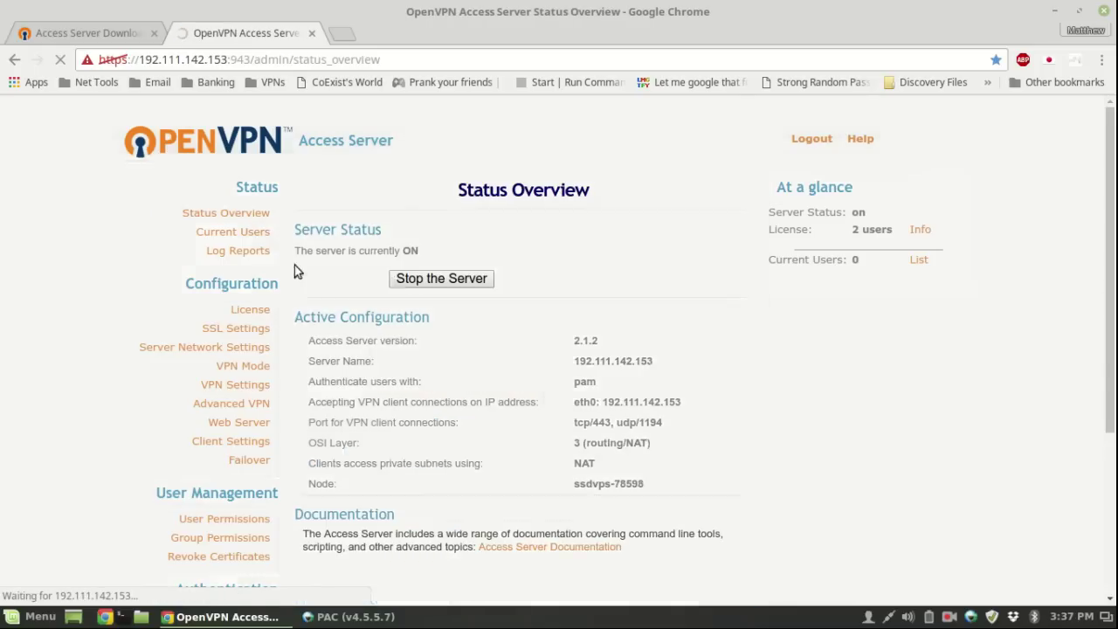
click(330, 617)
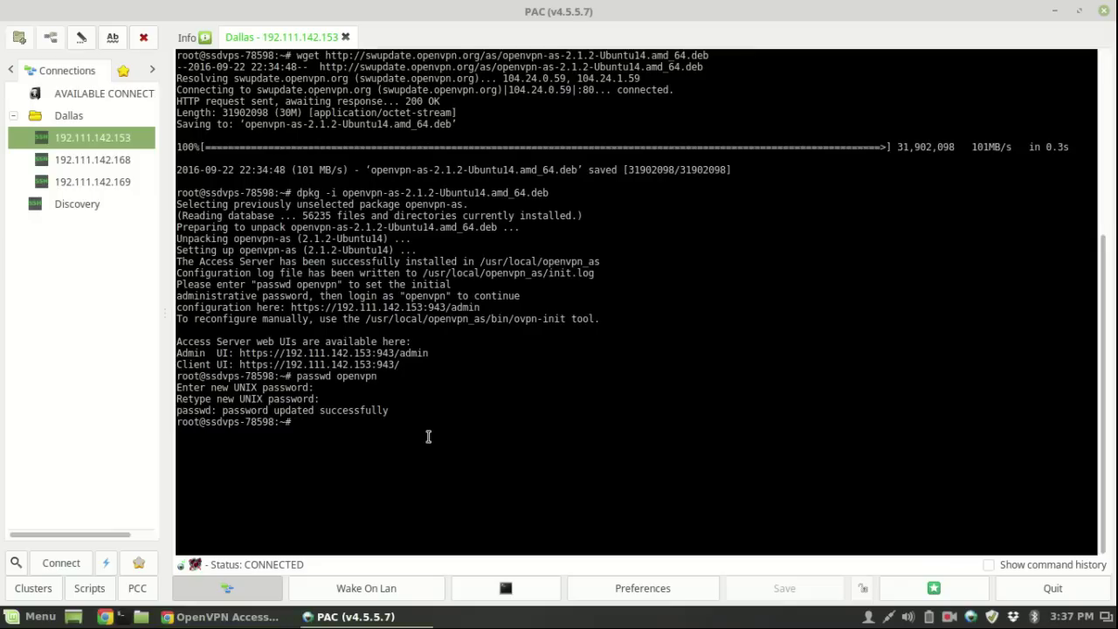
- Create a new system user with adduser and set and confirm its password
text(clear)
key(Return)
text(ad)
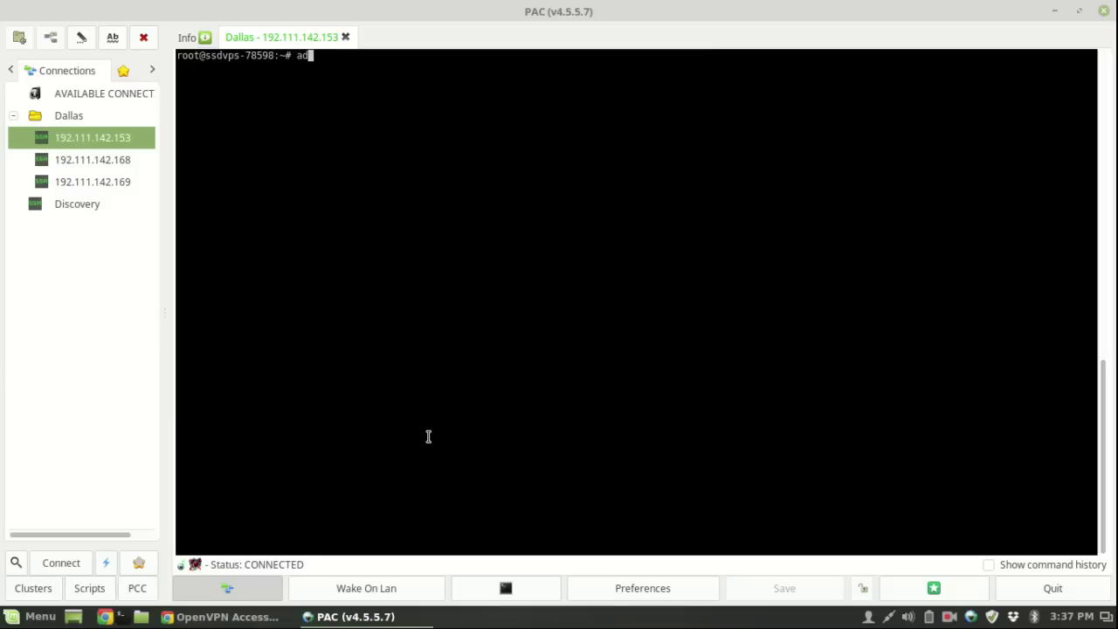
text(duser icoexist)
key(Return)
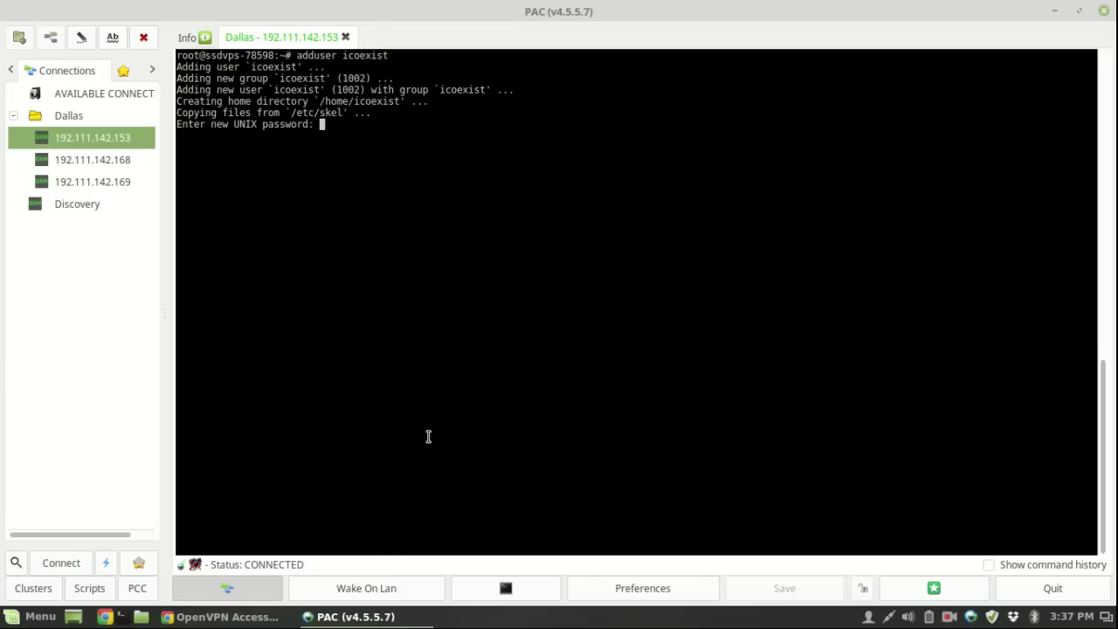
key(Return)
key(Return)
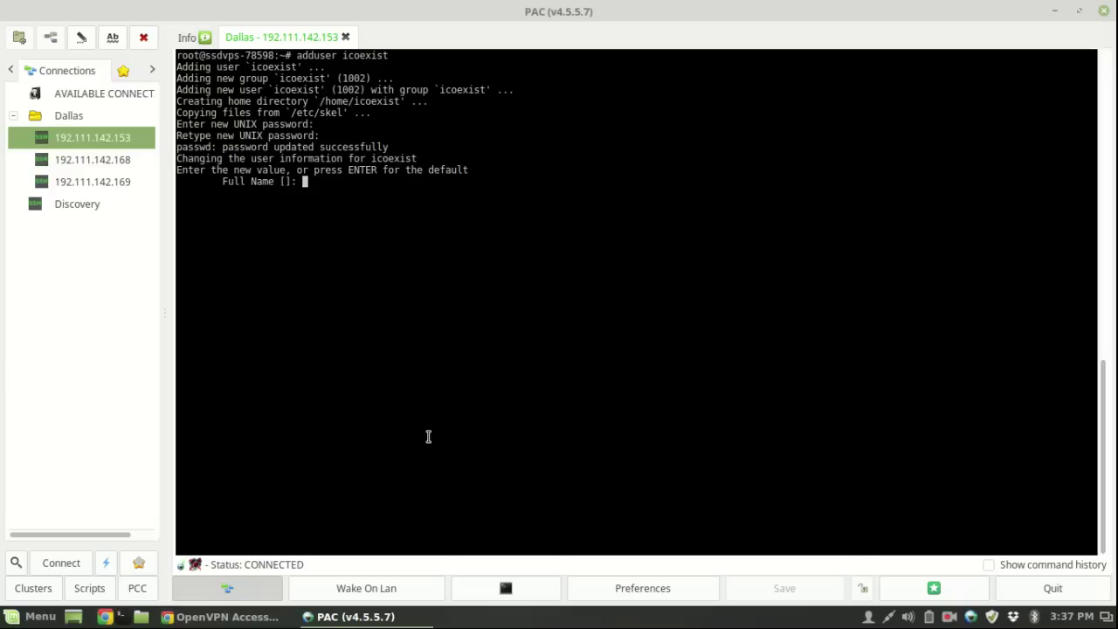
- Skip the optional user detail prompts and log out of the admin web interface
key(Return)
key(Return)
key(Return)
key(Return)
key(Return)
key(Return)
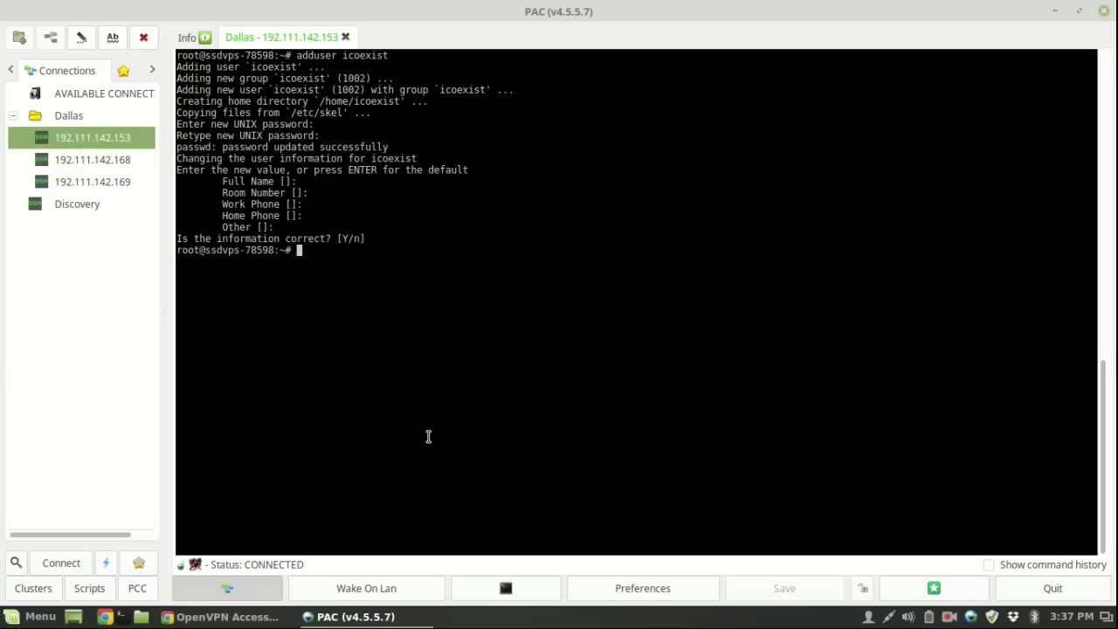
text(clear)
key(Return)
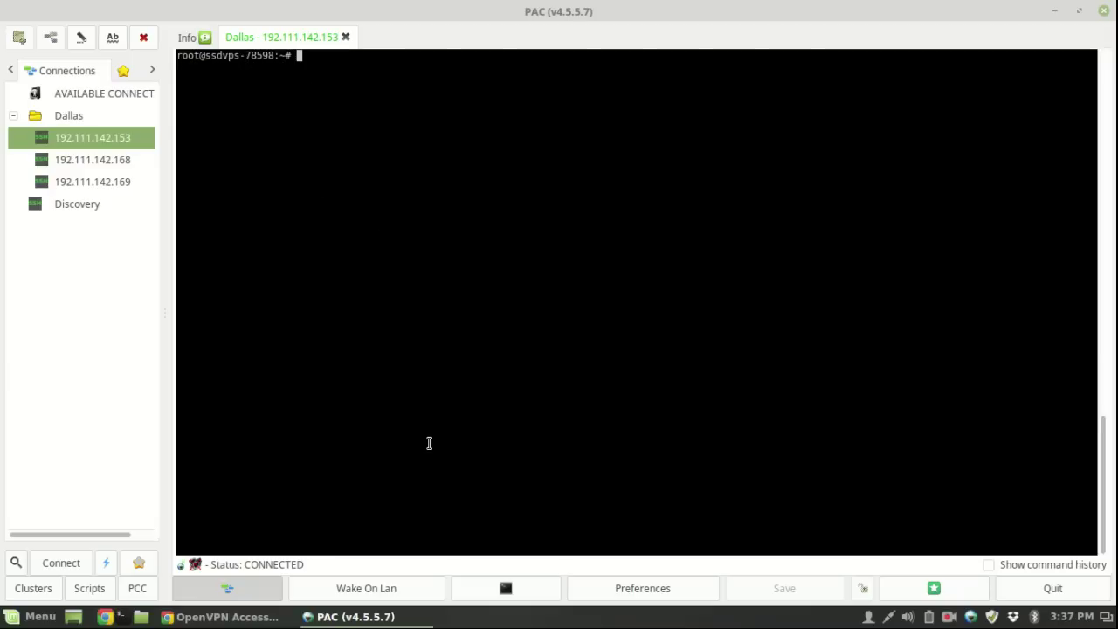
click(262, 616)
click(825, 140)
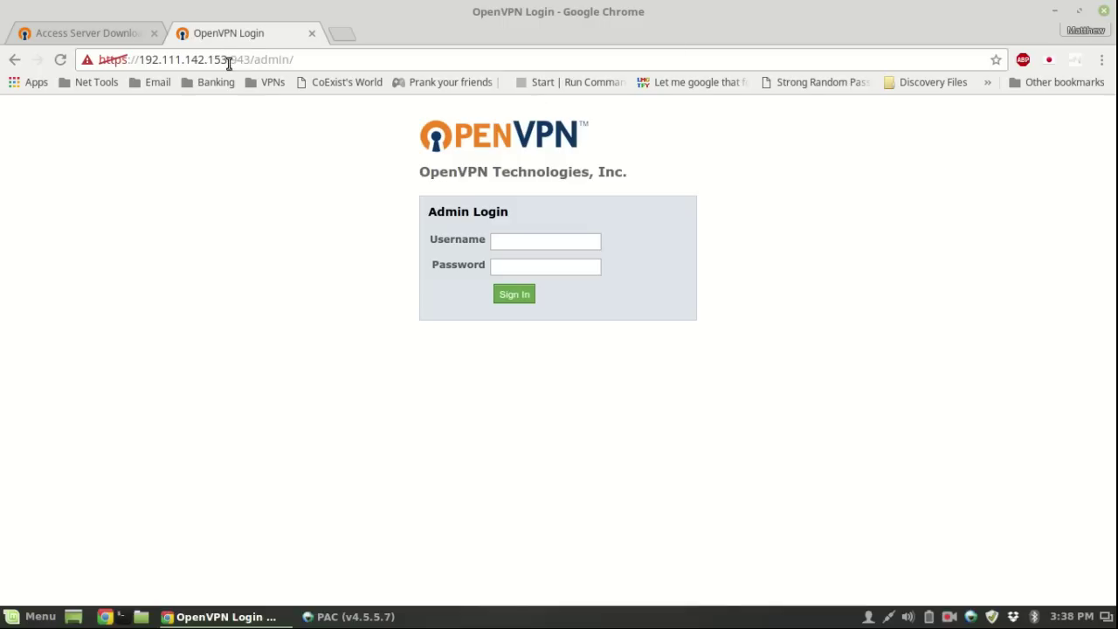
- Remove :943/admin/ from the address to load the client portal
drag(227, 61, 251, 61)
click(246, 58)
drag(253, 59, 407, 334)
click(407, 334)
drag(227, 59, 276, 321)
key(BackSpace)
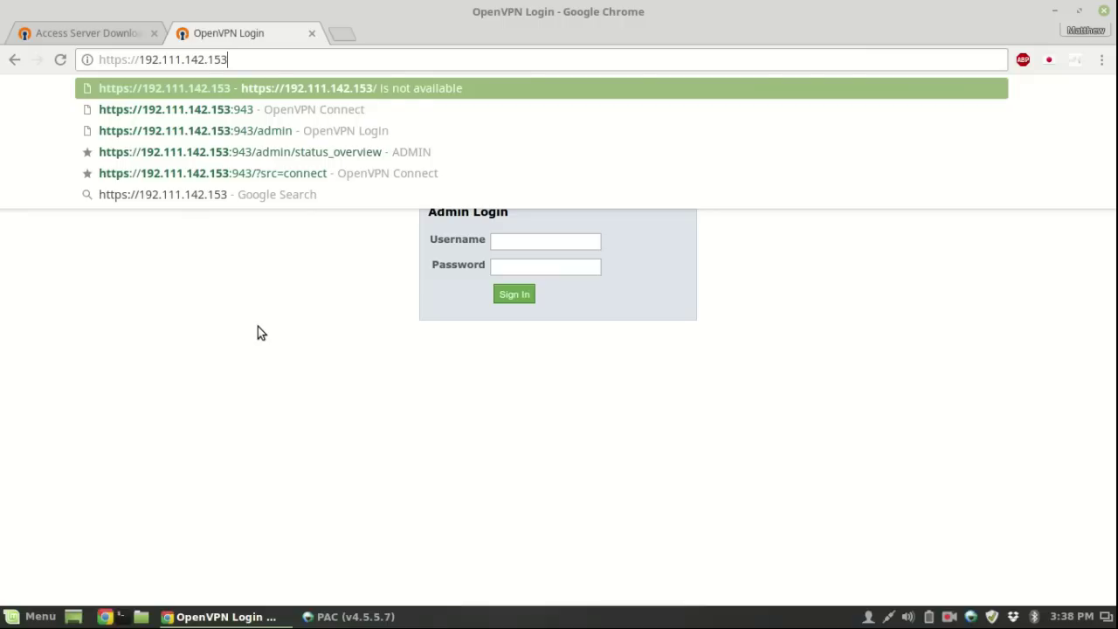
key(Return)
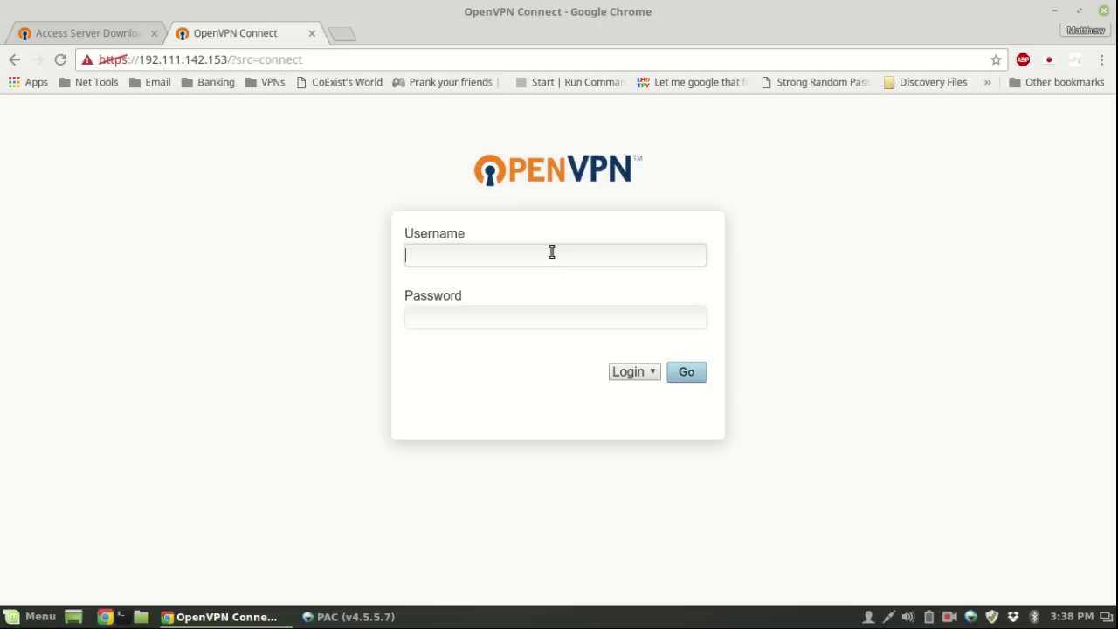
- Sign in to the client portal with the new user's credentials, retrying after the failed attempt
text(icoexist)
key(Tab)
text(••••••••)
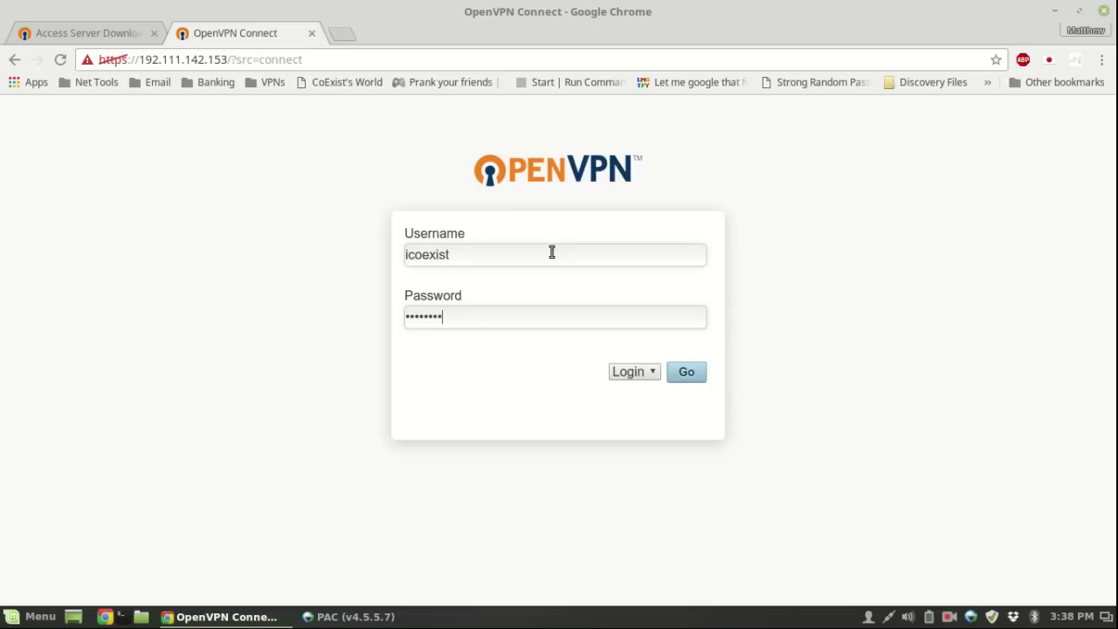
key(Return)
text(icoexist)
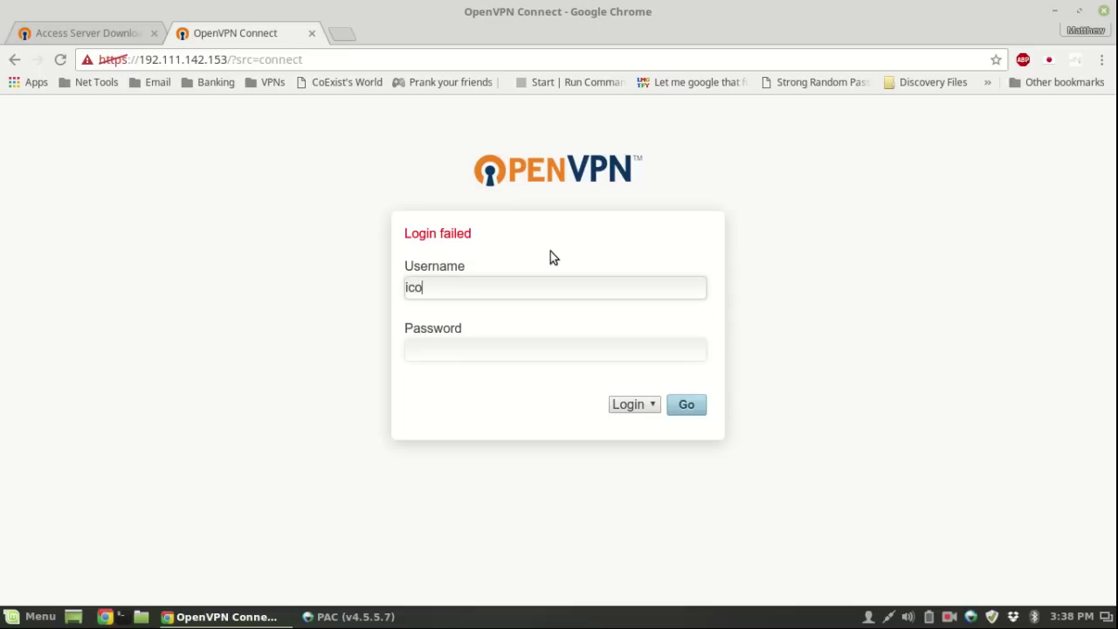
key(Tab)
text(••••••••)
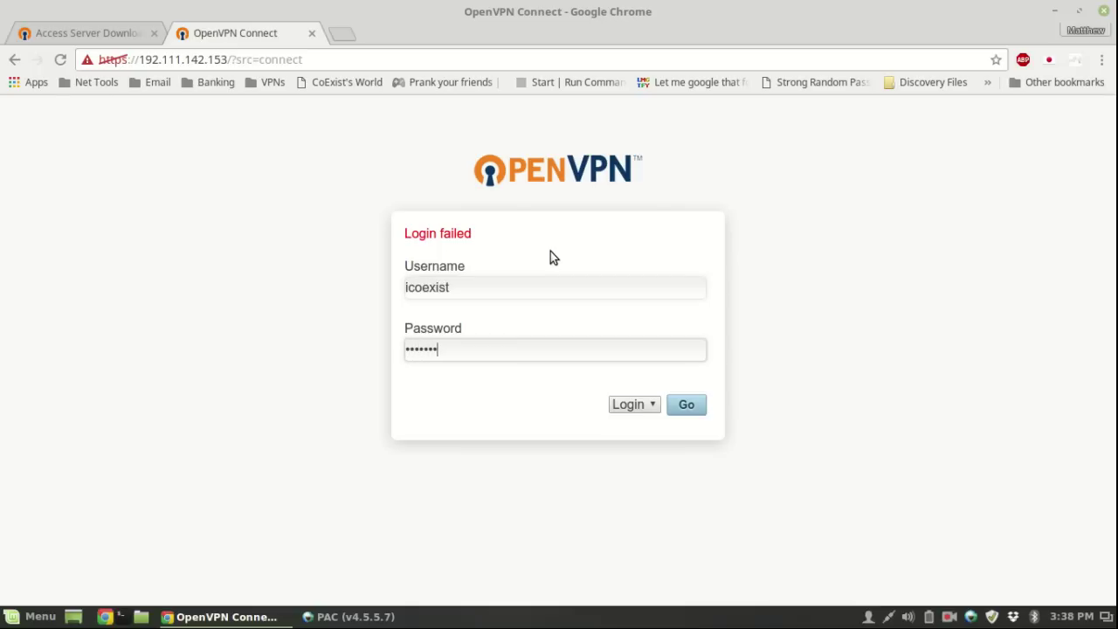
key(Return)
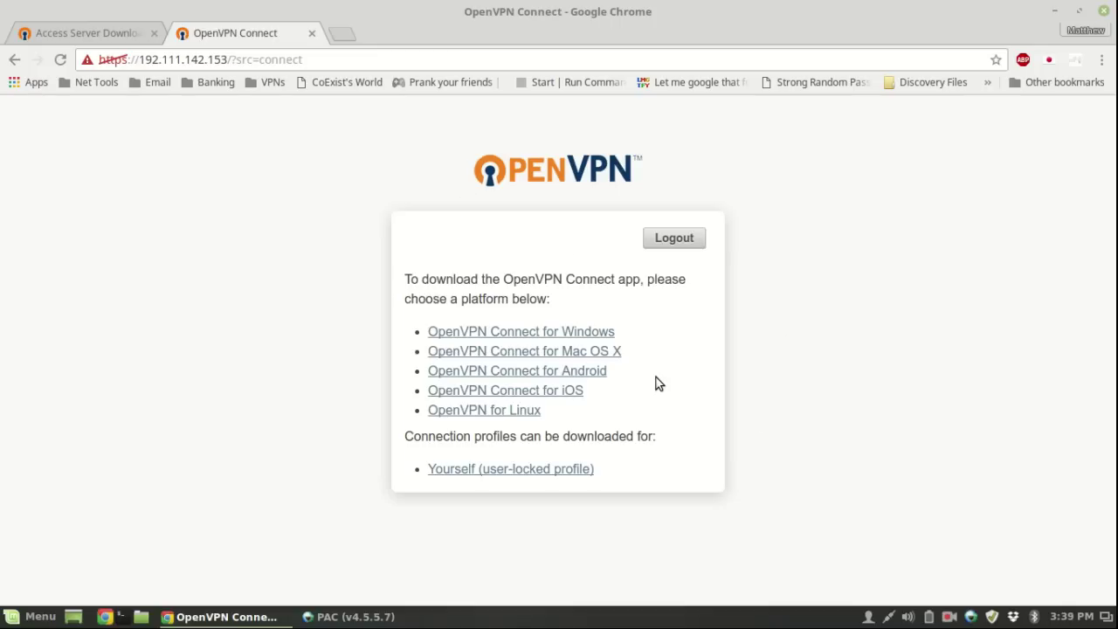
- Check the installed OpenVPN version with openvpn --version in a new terminal
key(ctrl+alt+t)
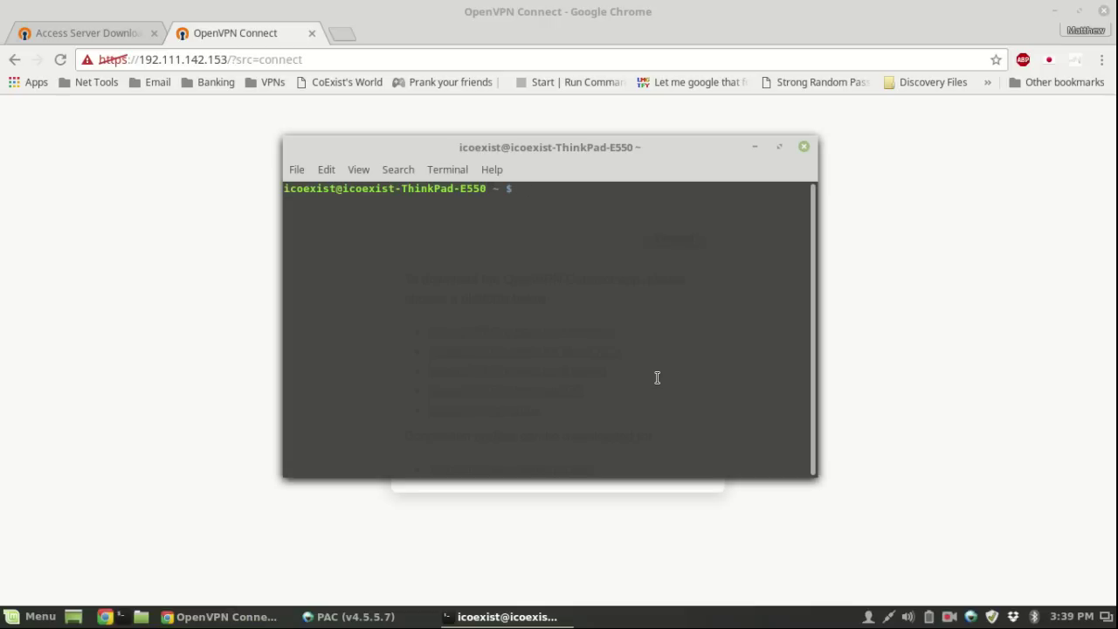
text(openvpn --version)
key(Return)
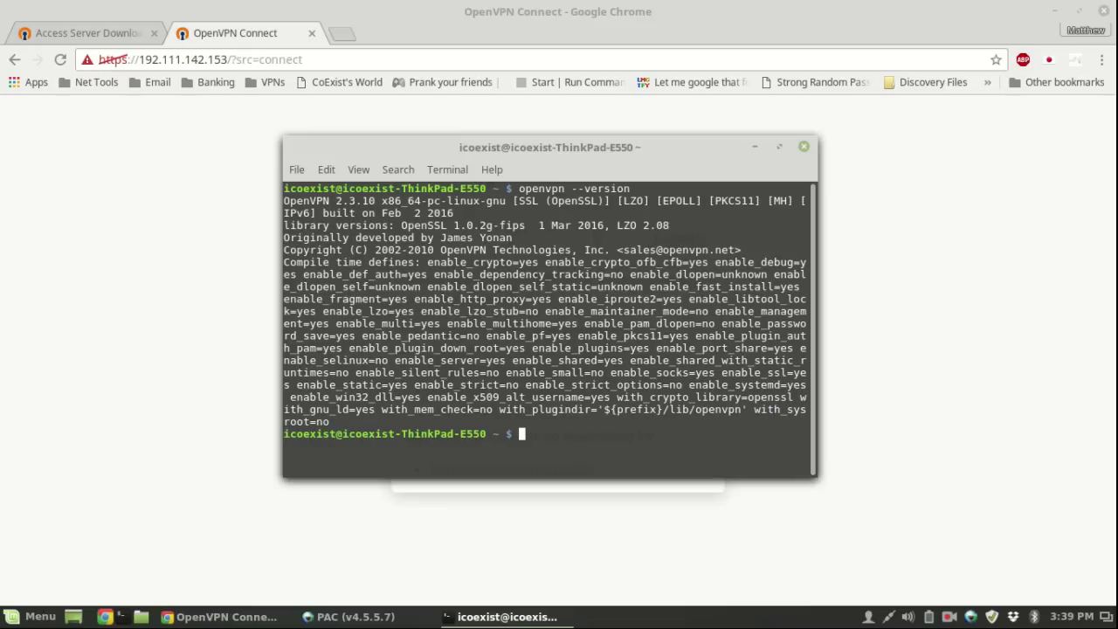
- Run sudo apt-get install openvpn, see it is already newest (2.3.10), then exit the terminal
text(sudo ao)
key(BackSpace)
text(pt-get inatll)
key(BackSpace)
key(BackSpace)
key(BackSpace)
key(BackSpace)
text(stal;l)
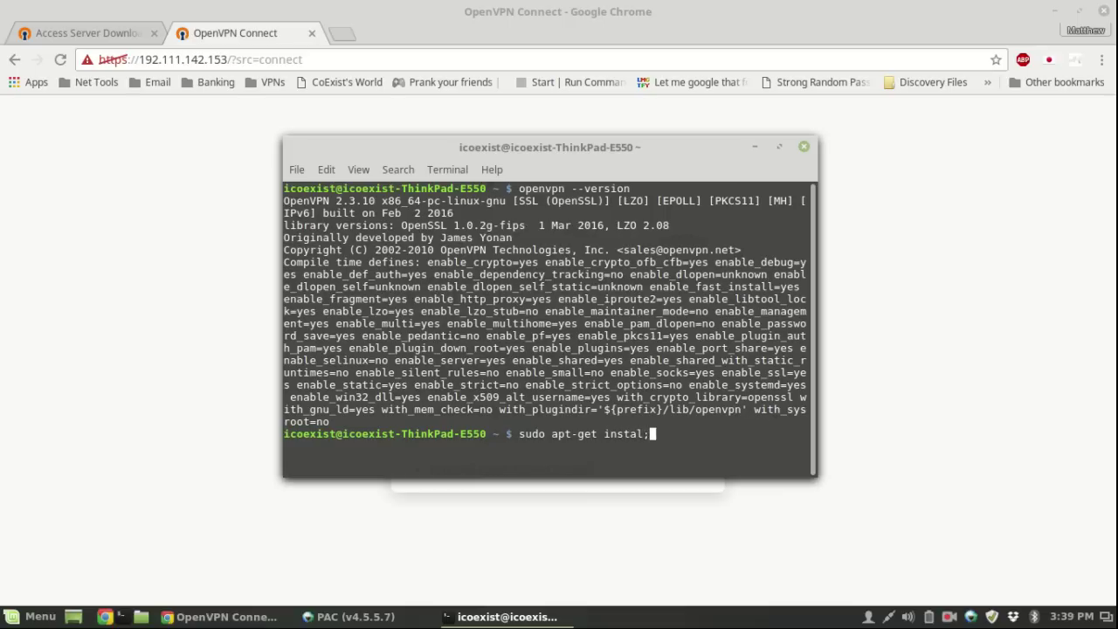
key(BackSpace)
key(BackSpace)
text(l openvpn)
key(Return)
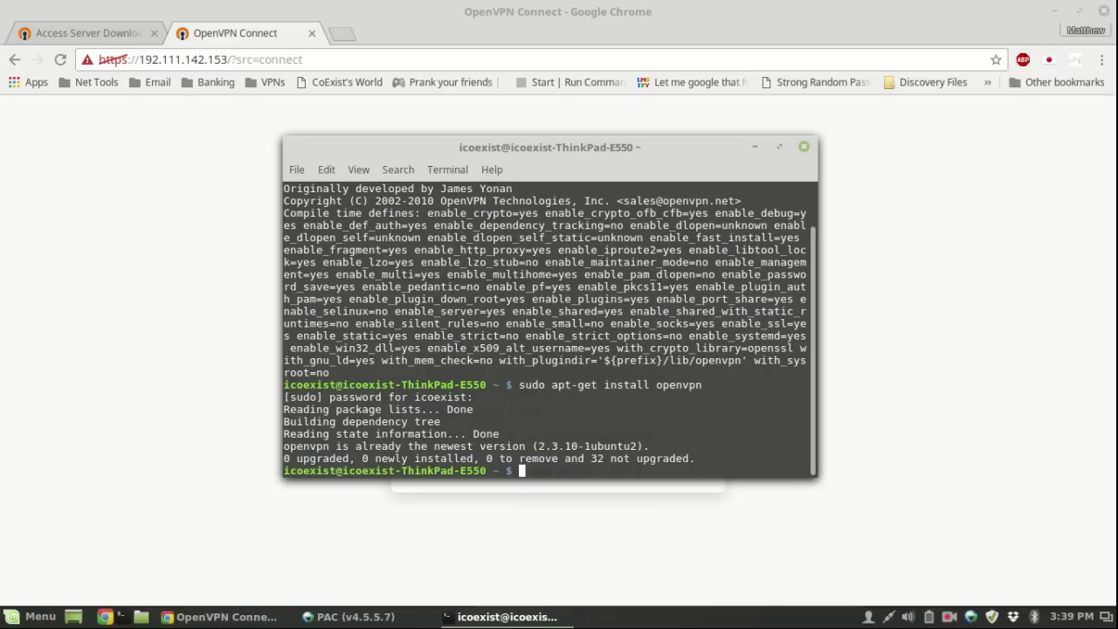
text(exit)
key(Return)
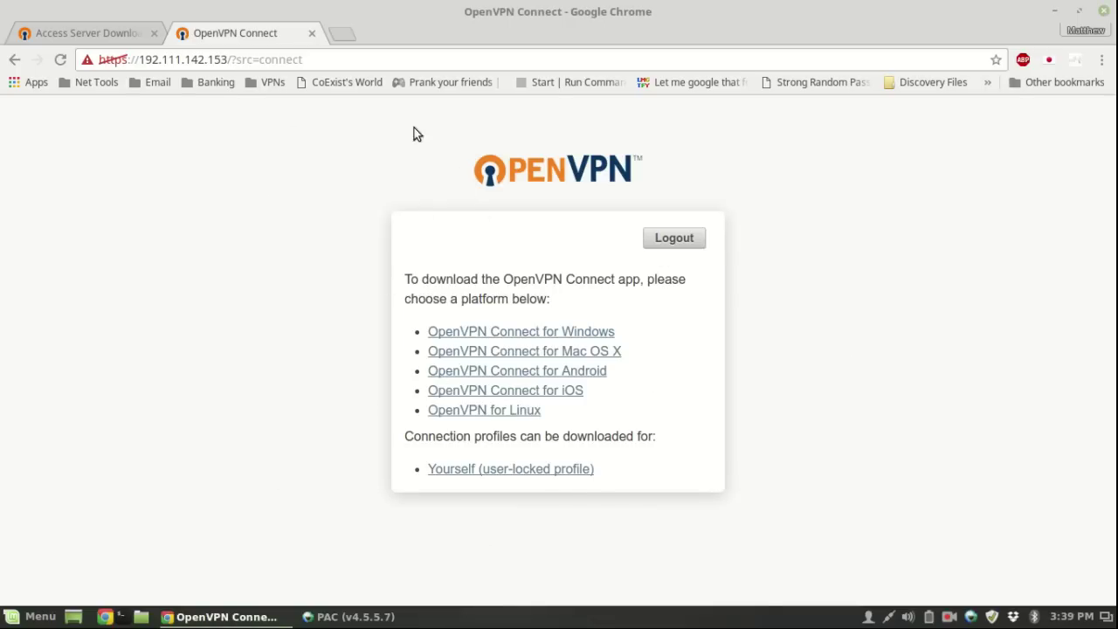
- Download client.ovpn via the 'Yourself (user-locked profile)' link
click(576, 470)
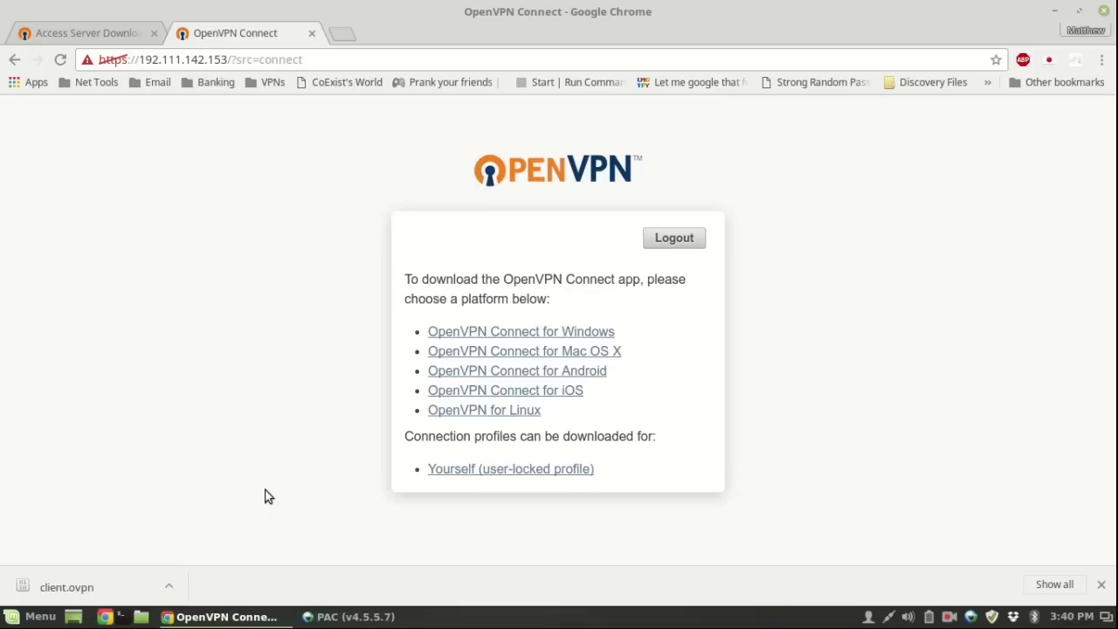
- Locate the downloaded client.ovpn in Nemo's Downloads folder, then minimize the window
click(140, 616)
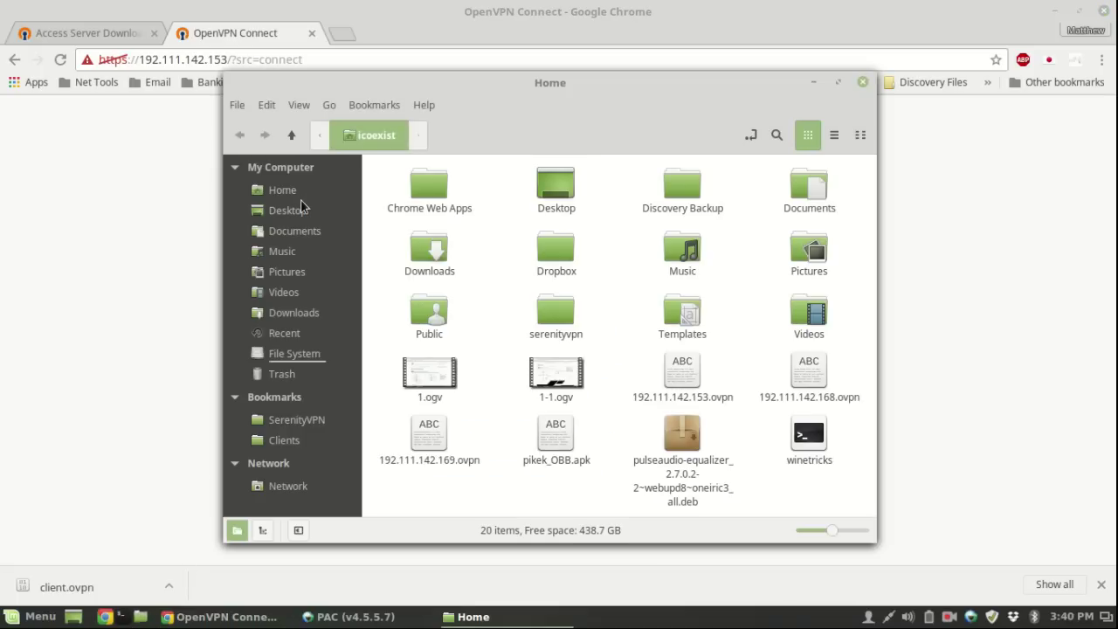
click(297, 230)
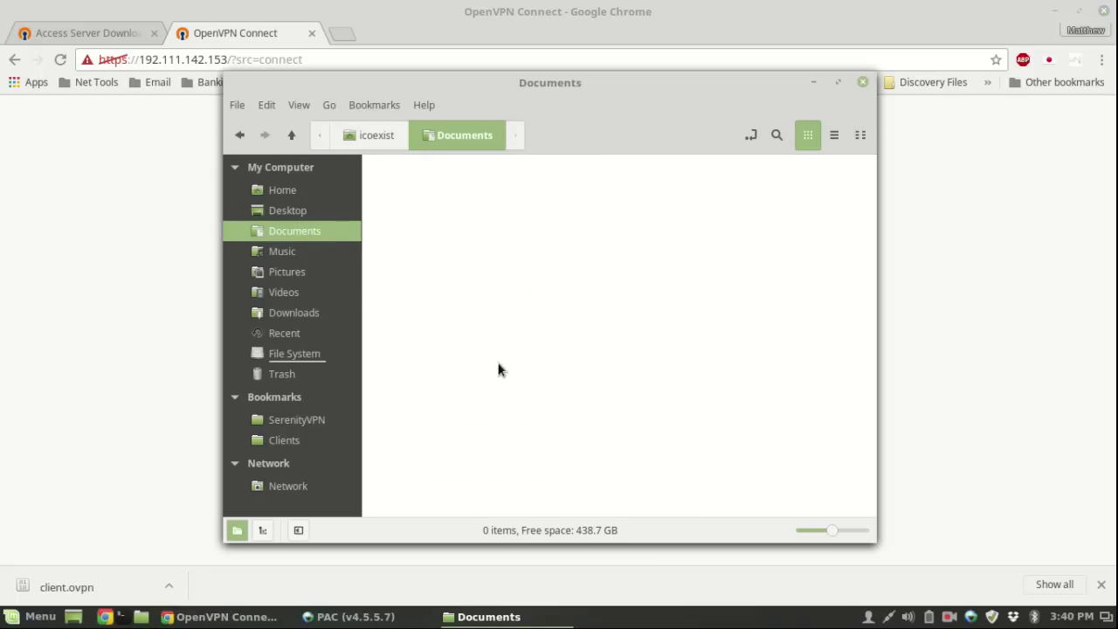
click(284, 312)
click(550, 176)
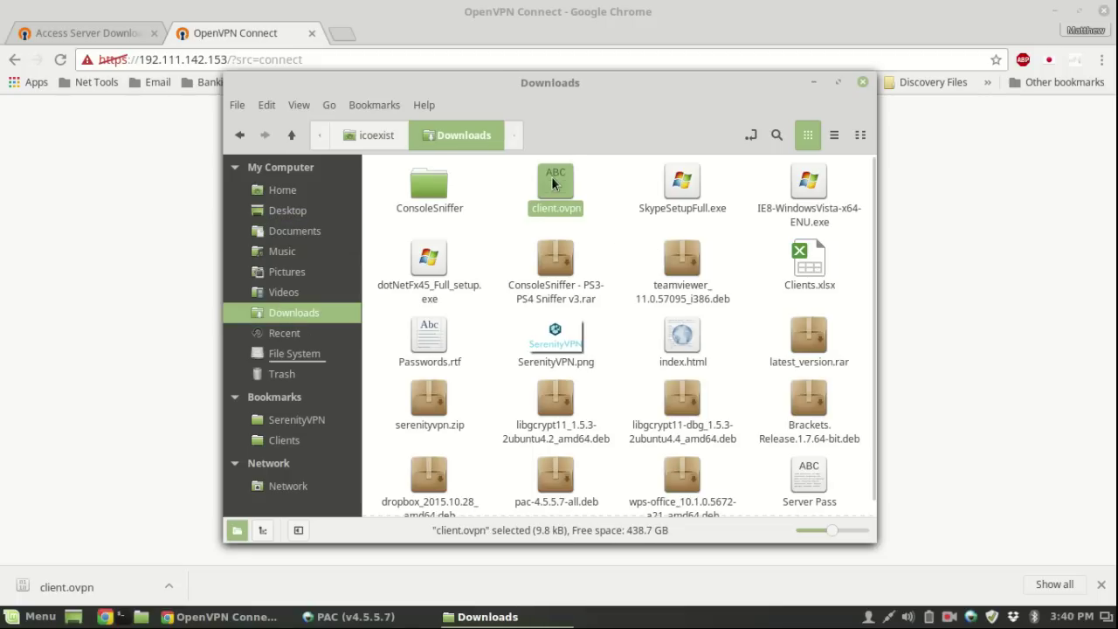
right_click(551, 176)
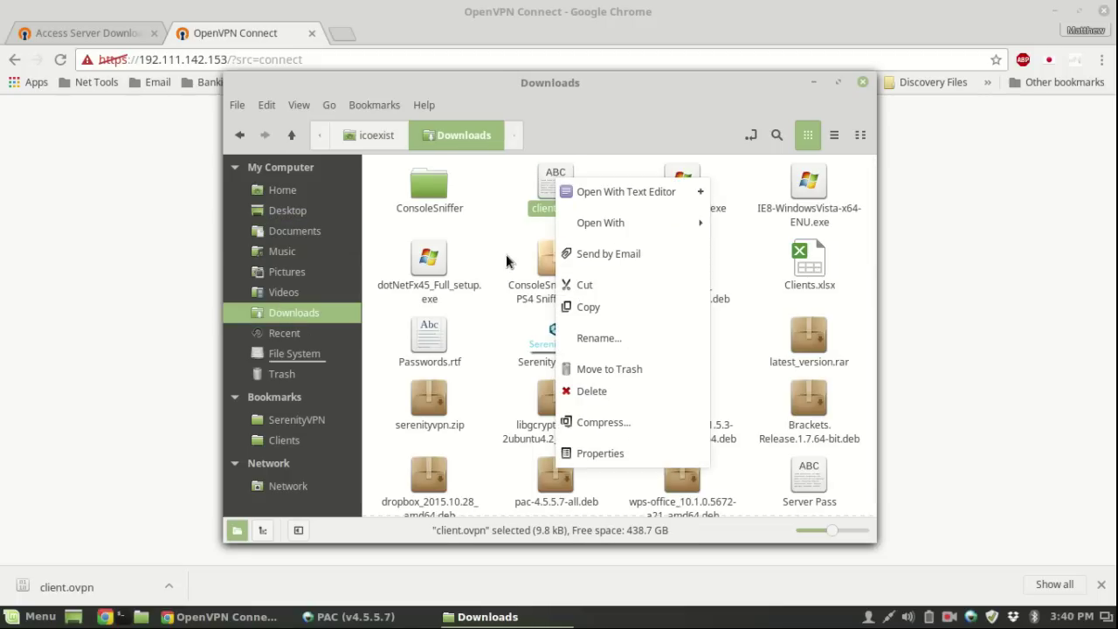
click(552, 178)
click(815, 82)
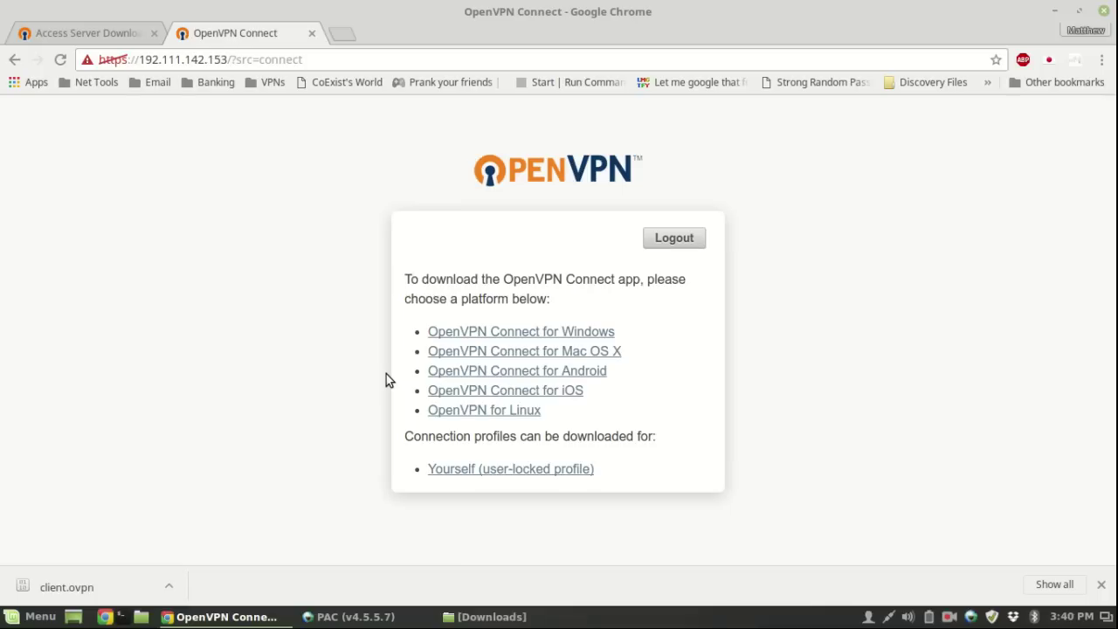
- Launch Guake Terminal from the launcher, toggle it with F12, and put the Home window away
key(super)
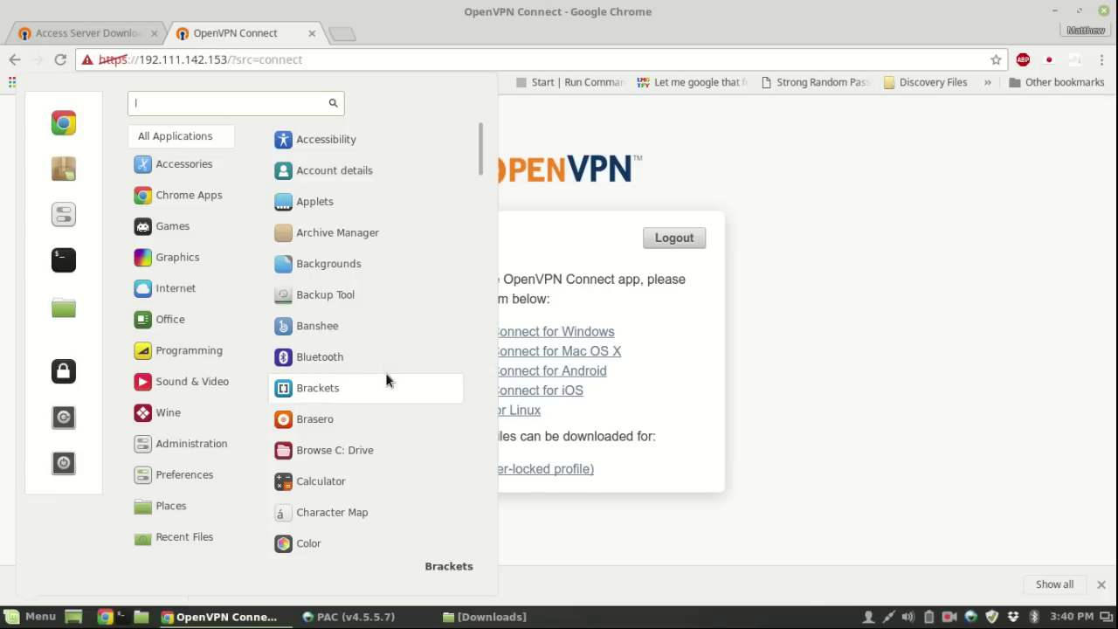
text(gu)
key(Return)
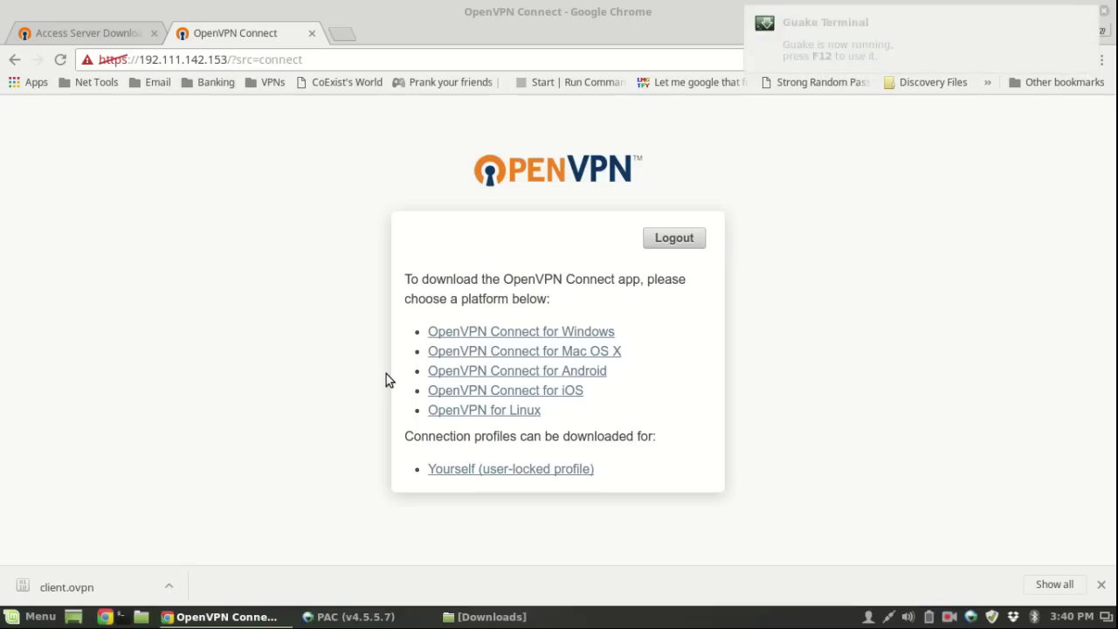
key(super+e)
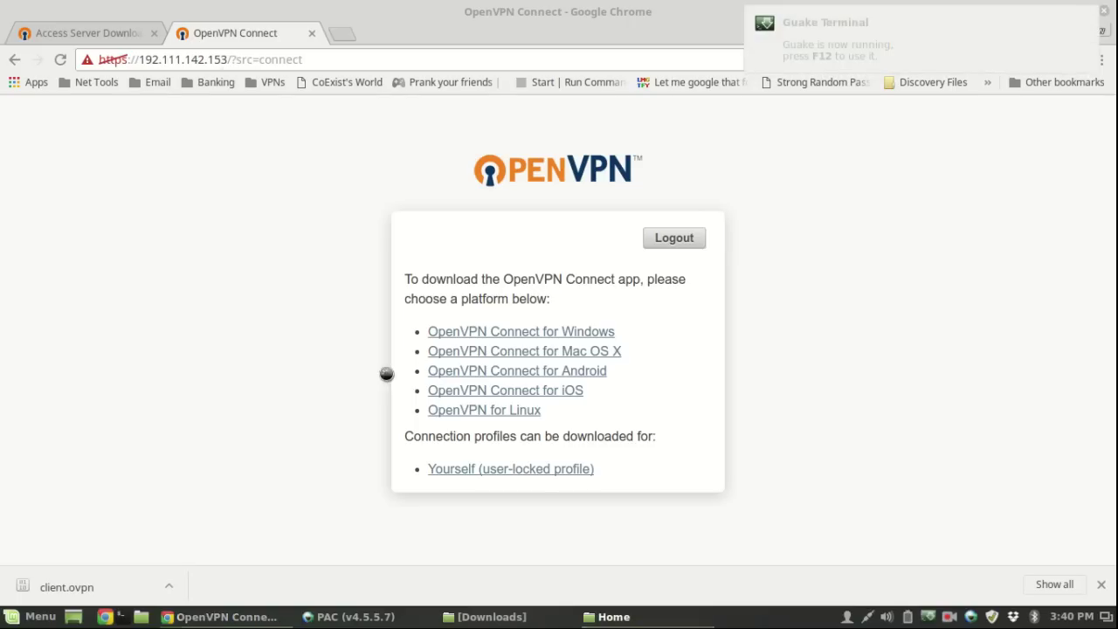
key(F12)
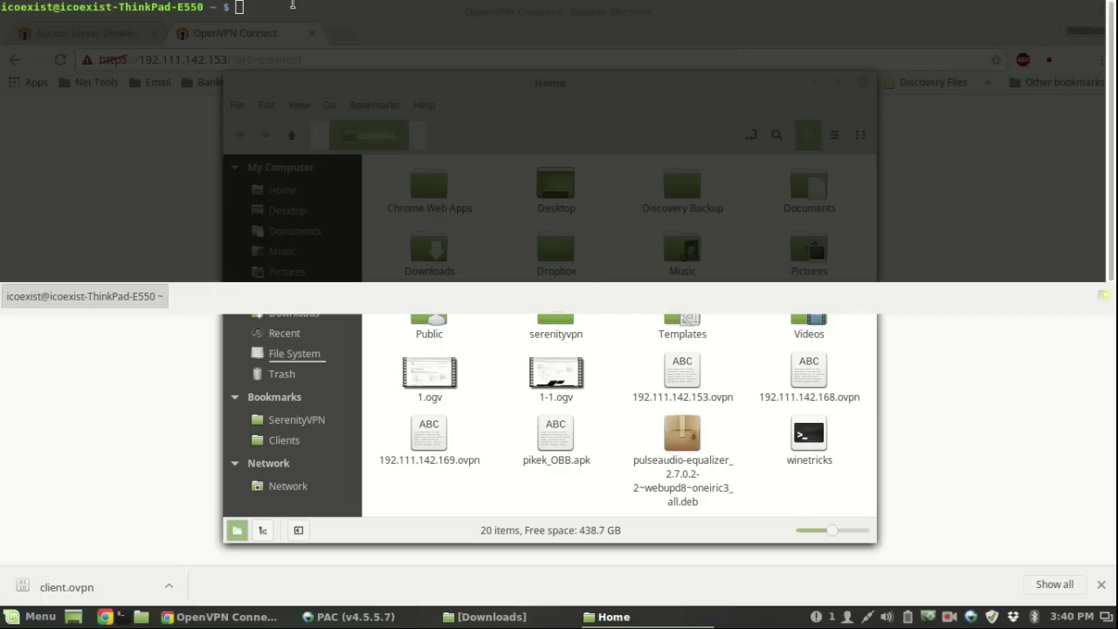
key(F12)
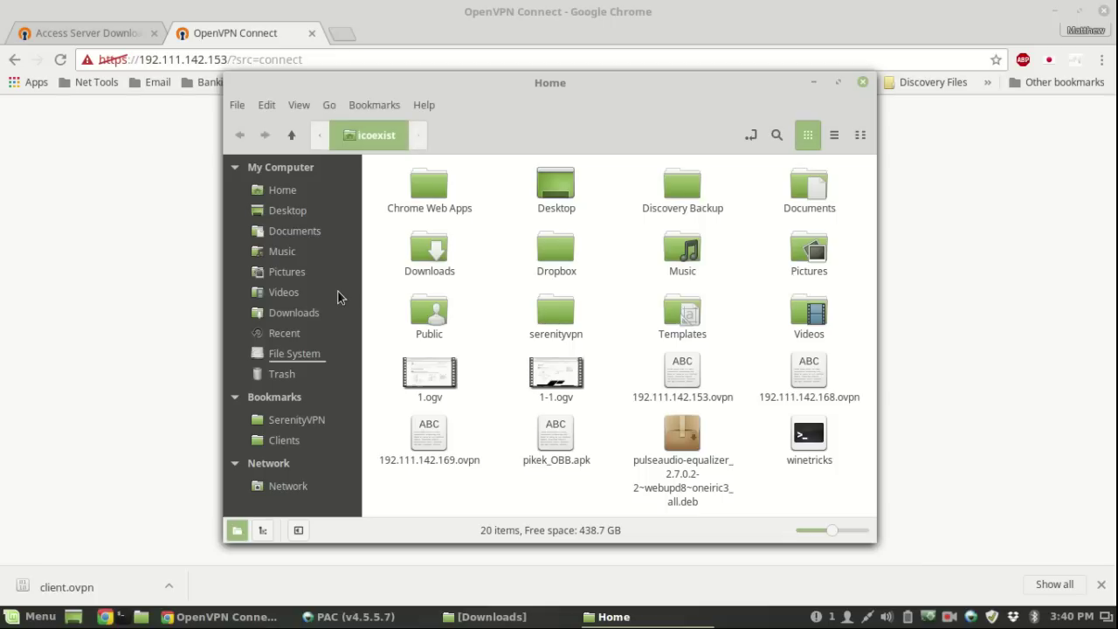
click(814, 83)
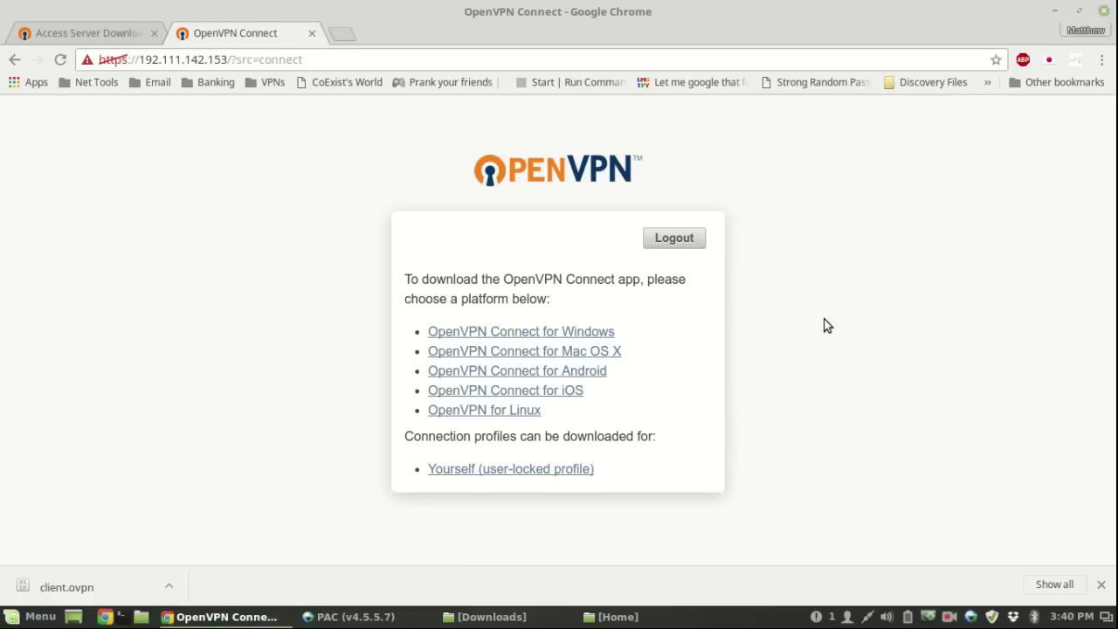
key(F12)
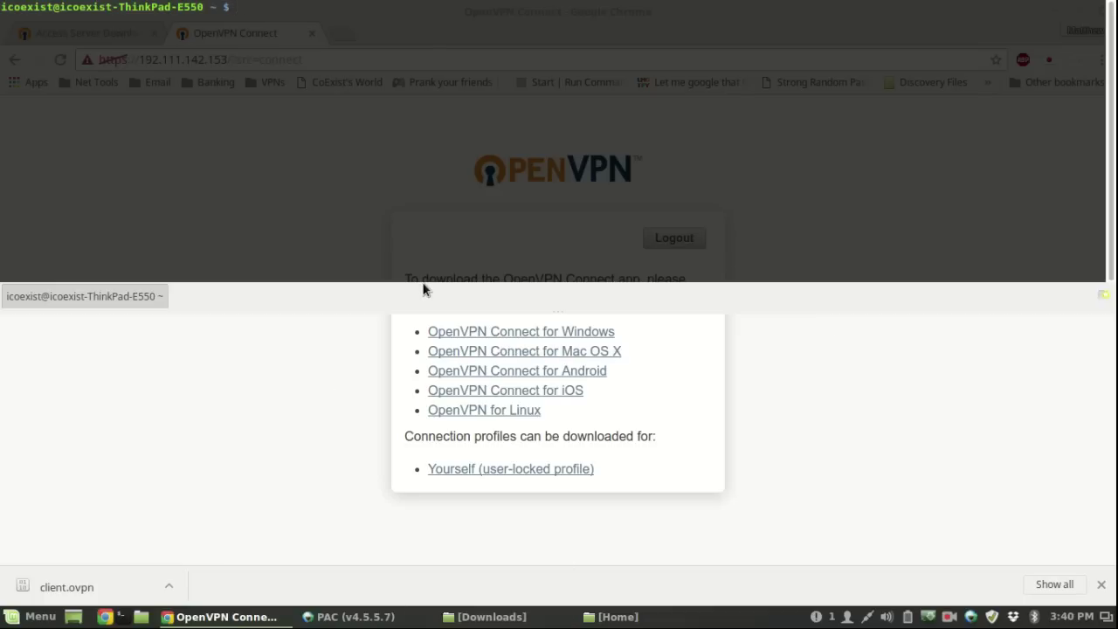
key(F12)
key(ctrl+alt+t)
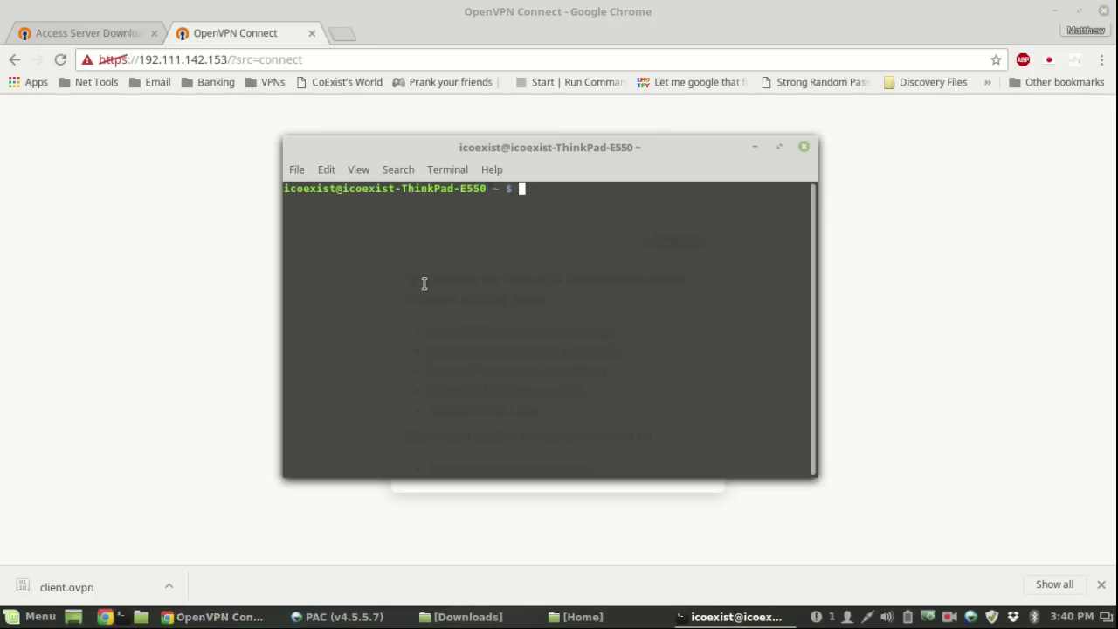
- In Guake, run sudo openvpn with the Downloads/client.ovpn profile
click(803, 148)
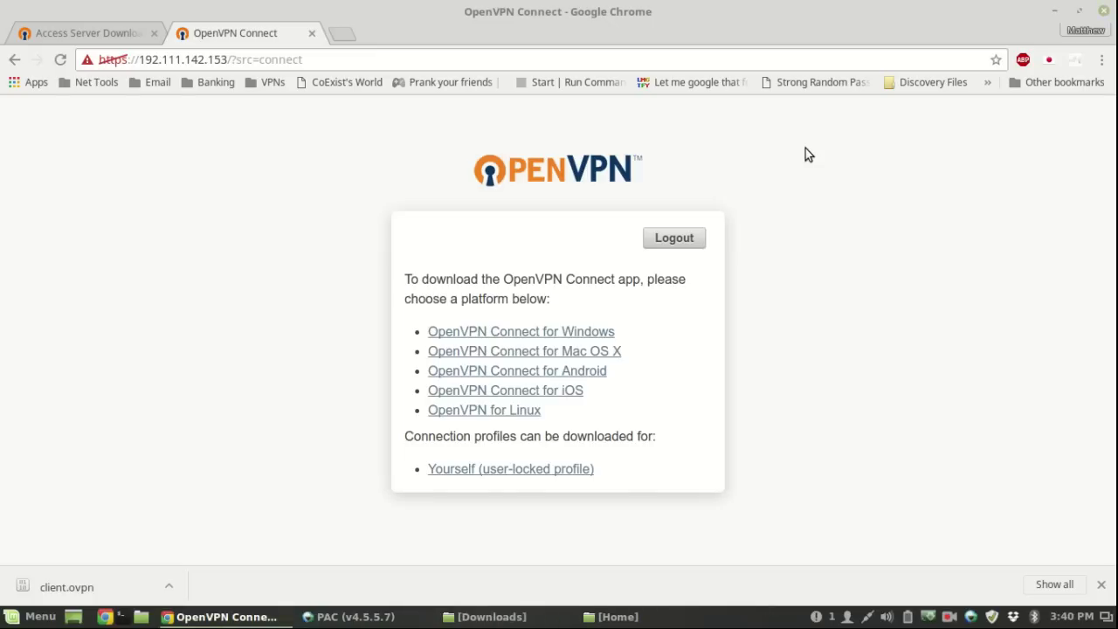
key(F12)
text(sudo openvpn)
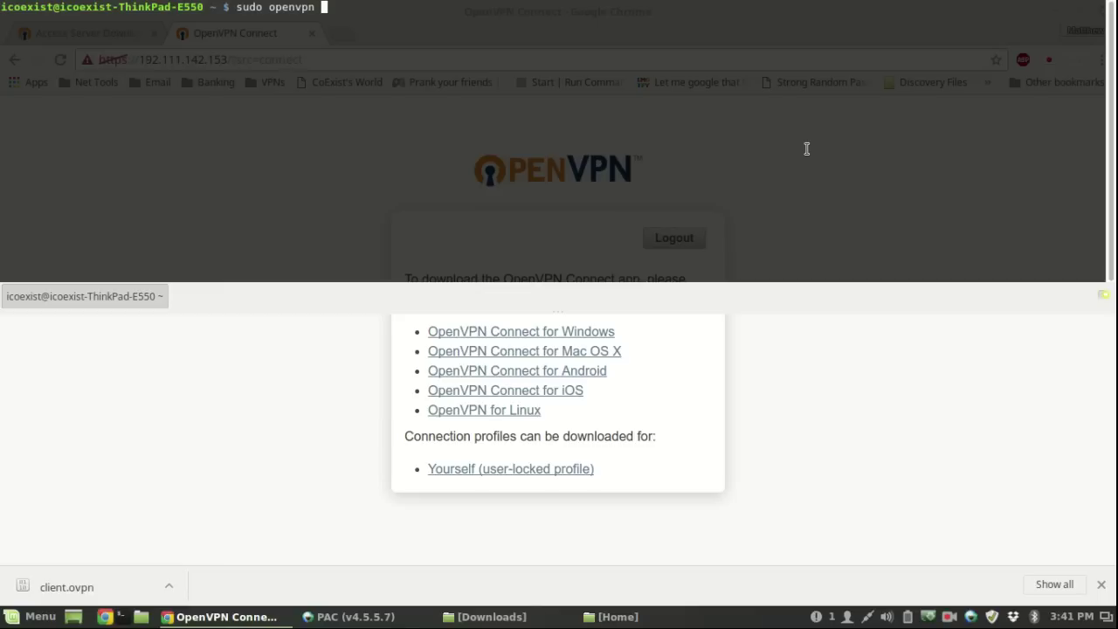
text(/)
key(BackSpace)
text(/Downlo)
key(BackSpace)
key(BackSpace)
key(BackSpace)
key(BackSpace)
key(BackSpace)
key(BackSpace)
text(home/icoexist/Download)
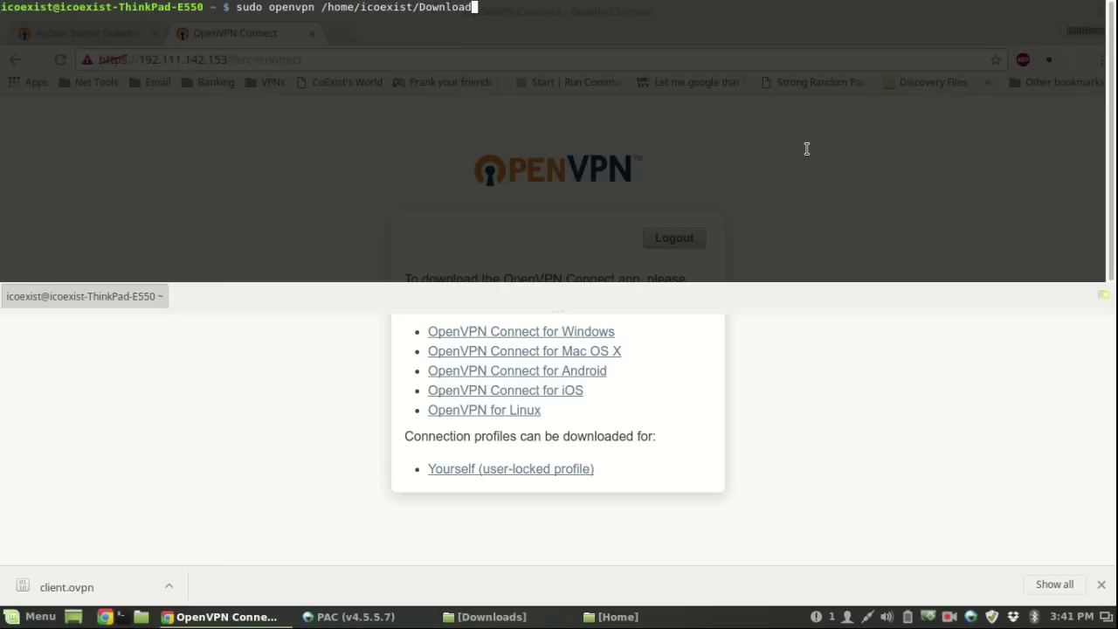
text(s/client.ovpn)
key(Return)
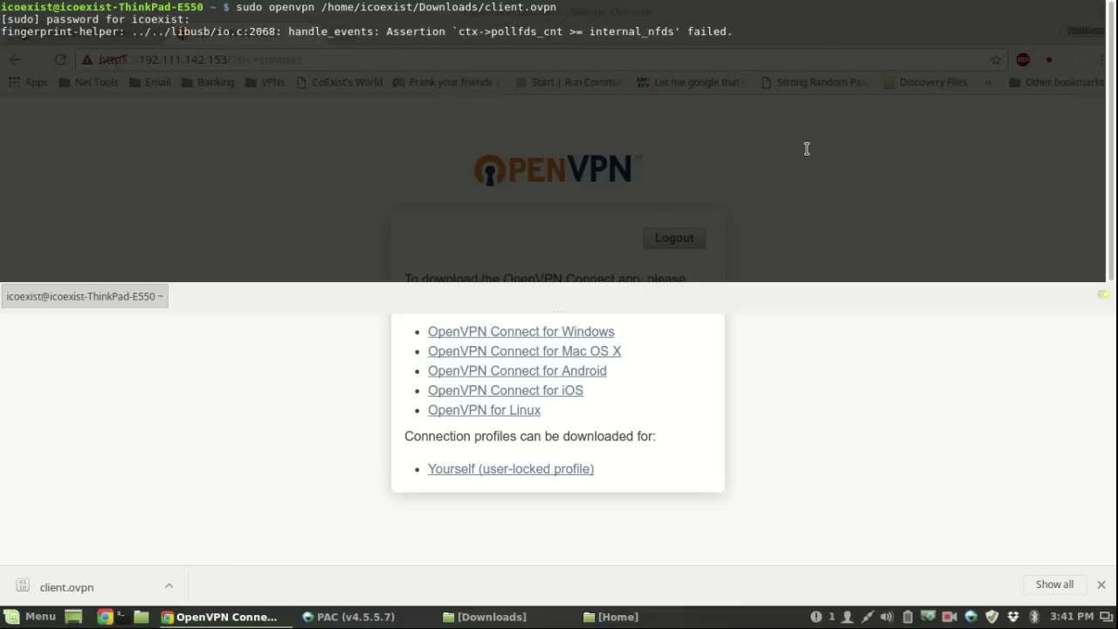
- Enter the VPN username and password, then hide Guake after Initialization Sequence Completed
text(********)
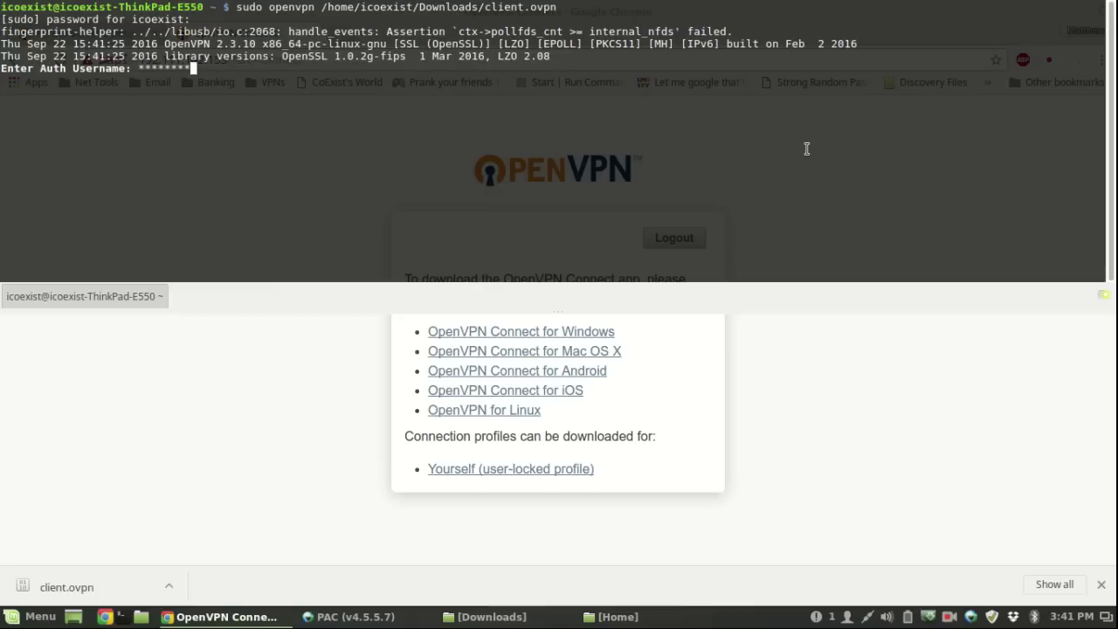
key(Return)
text(*****)
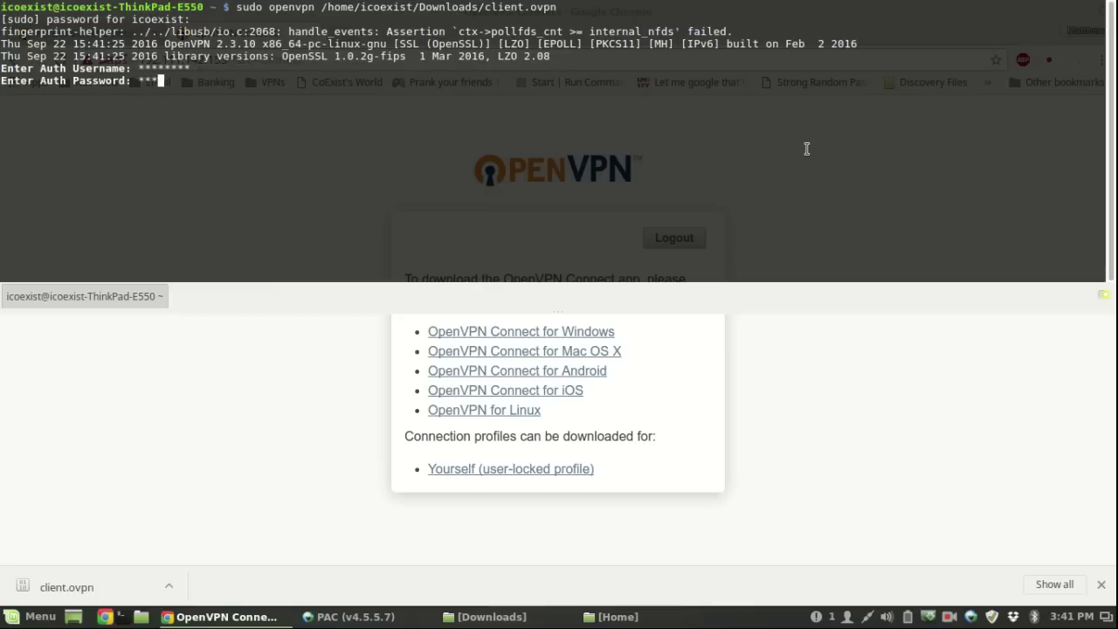
text(***)
key(Return)
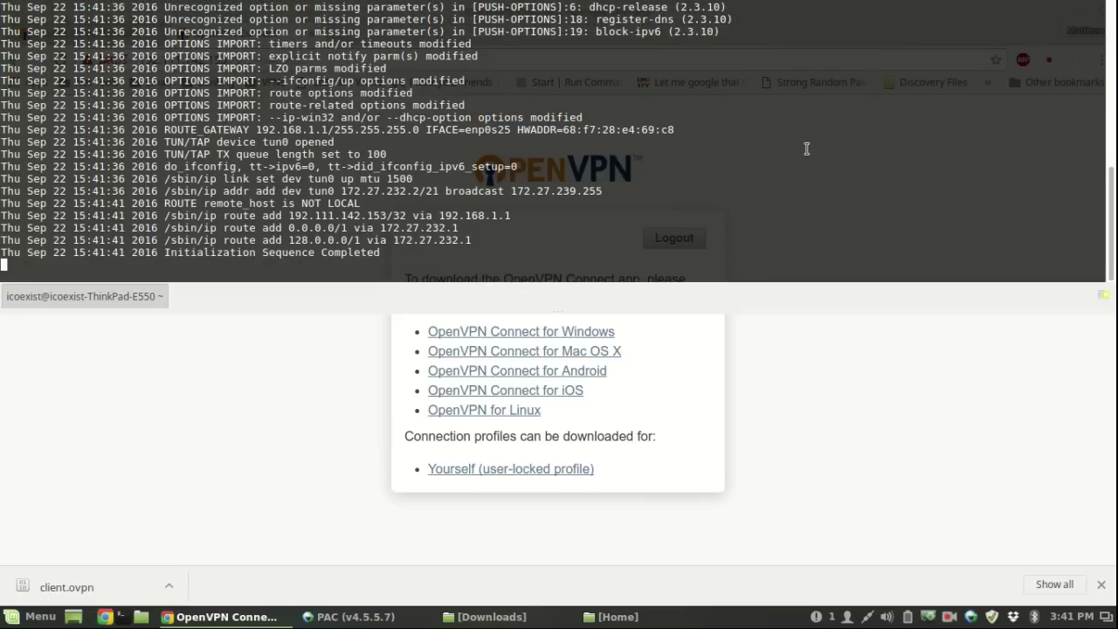
key(F12)
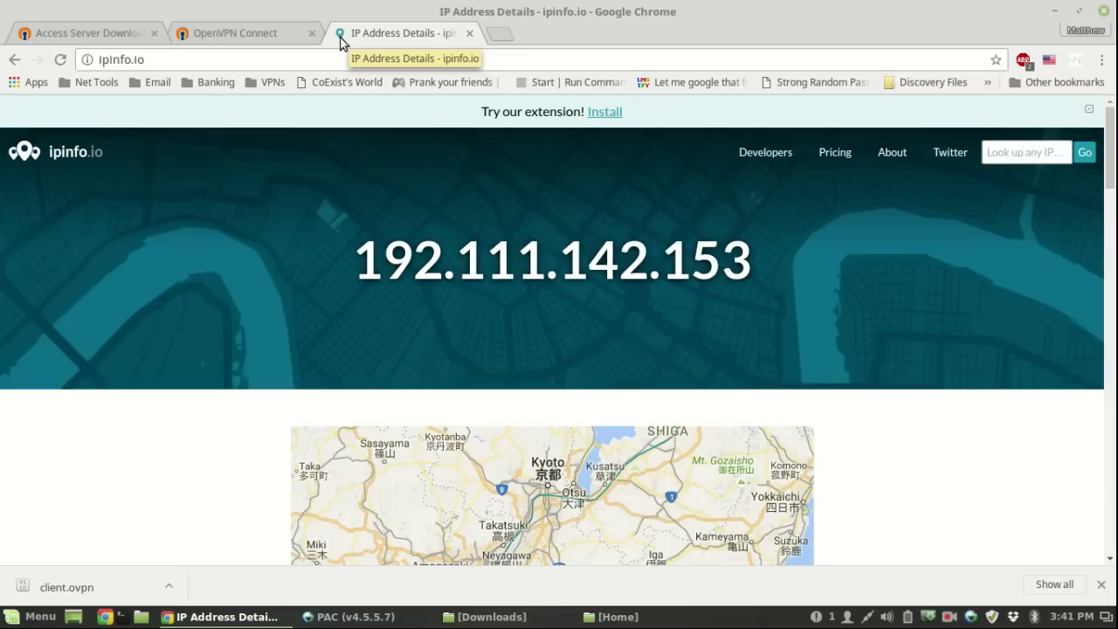
- Verify on ipinfo.io that the public IP is 192.111.142.153 in Kyoto, Japan
scroll(428, 428, down, 5)
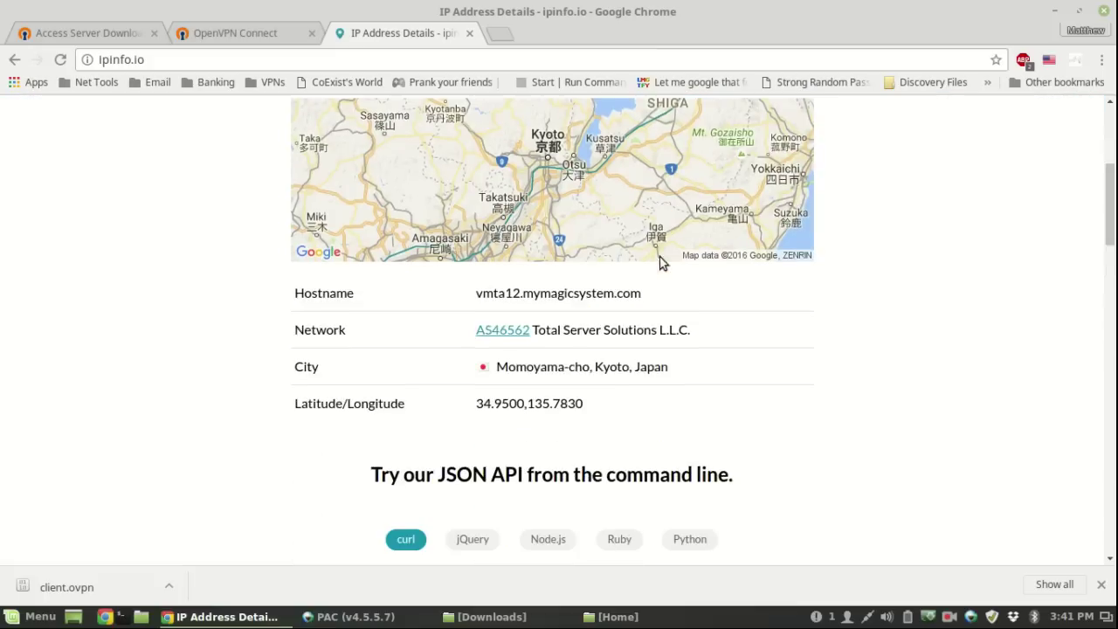
scroll(764, 397, up, 1)
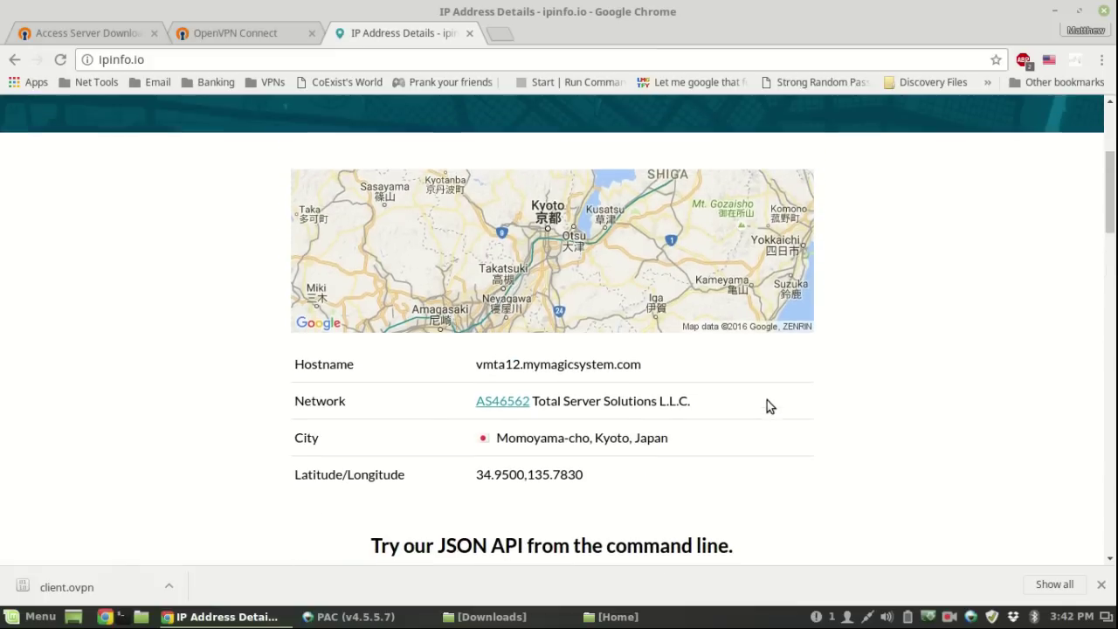
drag(634, 440, 696, 447)
click(696, 447)
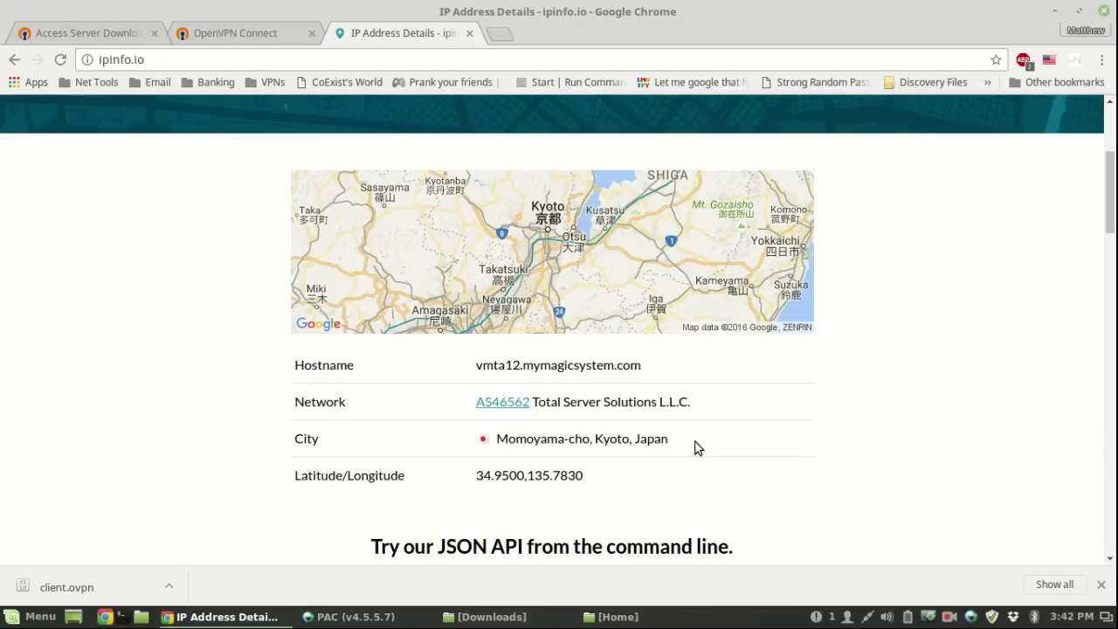
scroll(754, 443, down, 6)
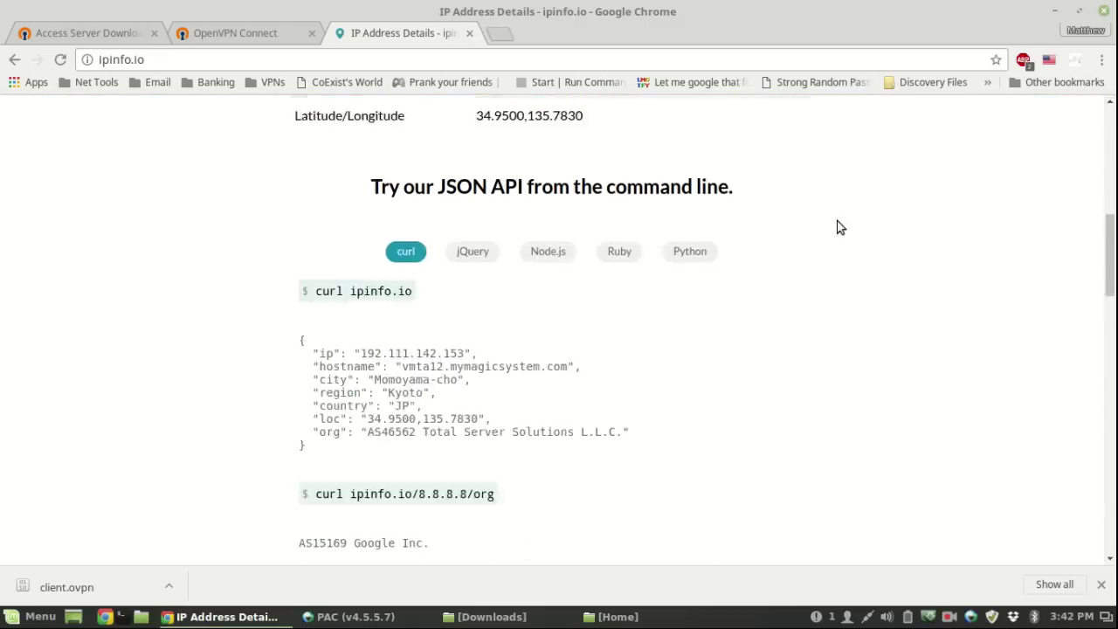
scroll(902, 509, up, 10)
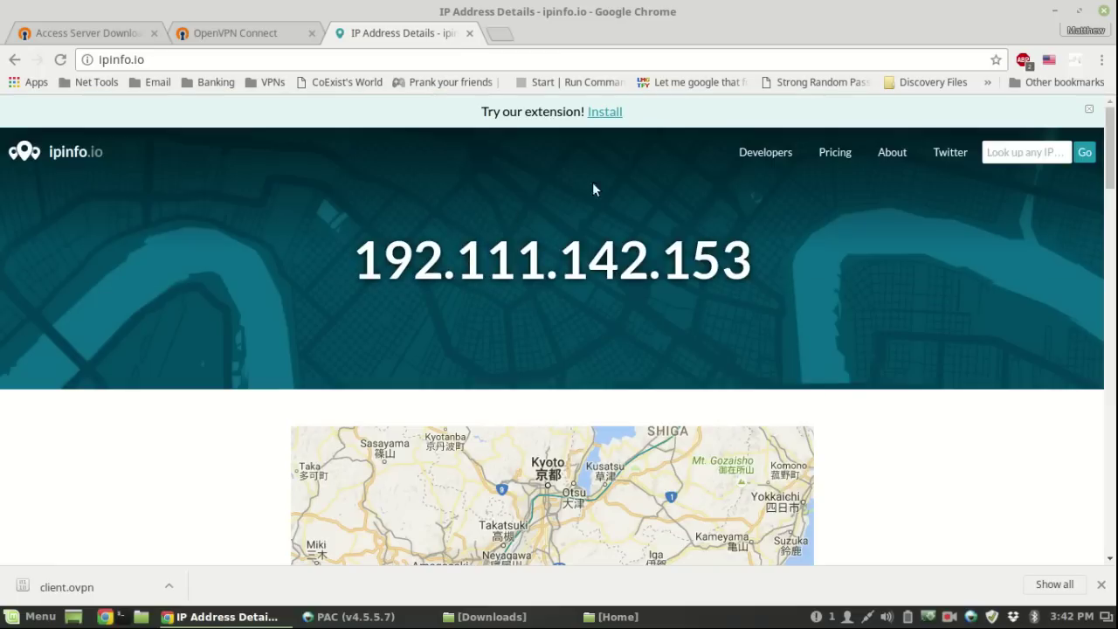
drag(354, 266, 821, 302)
click(822, 298)
- Compare against the PAC SSH session, then go to the Access Server Downloads tab
click(1053, 14)
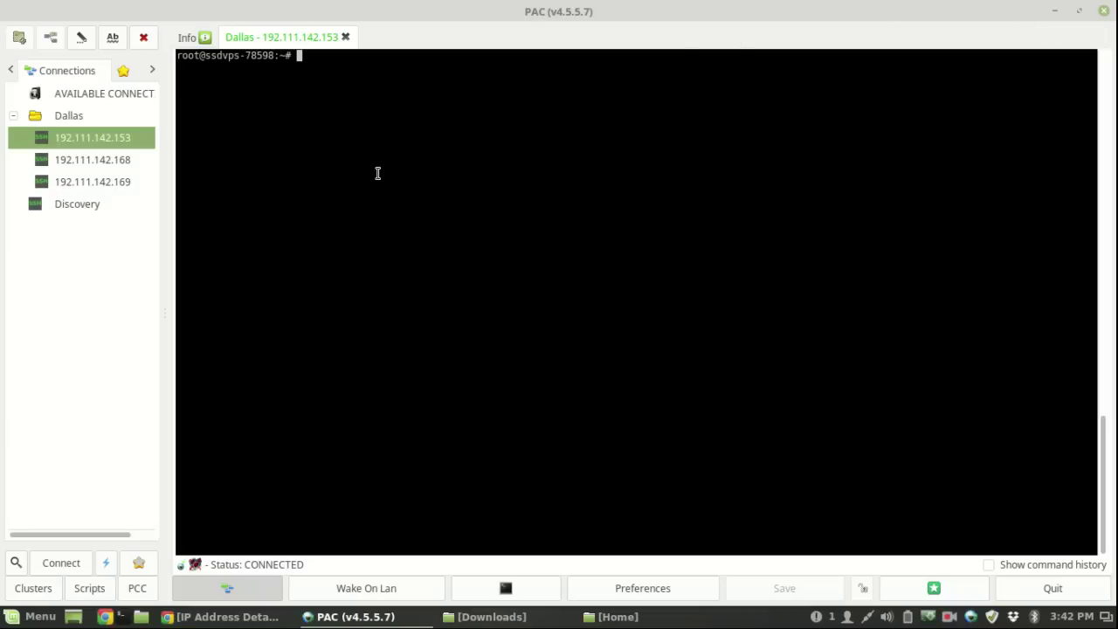
key(alt+Tab)
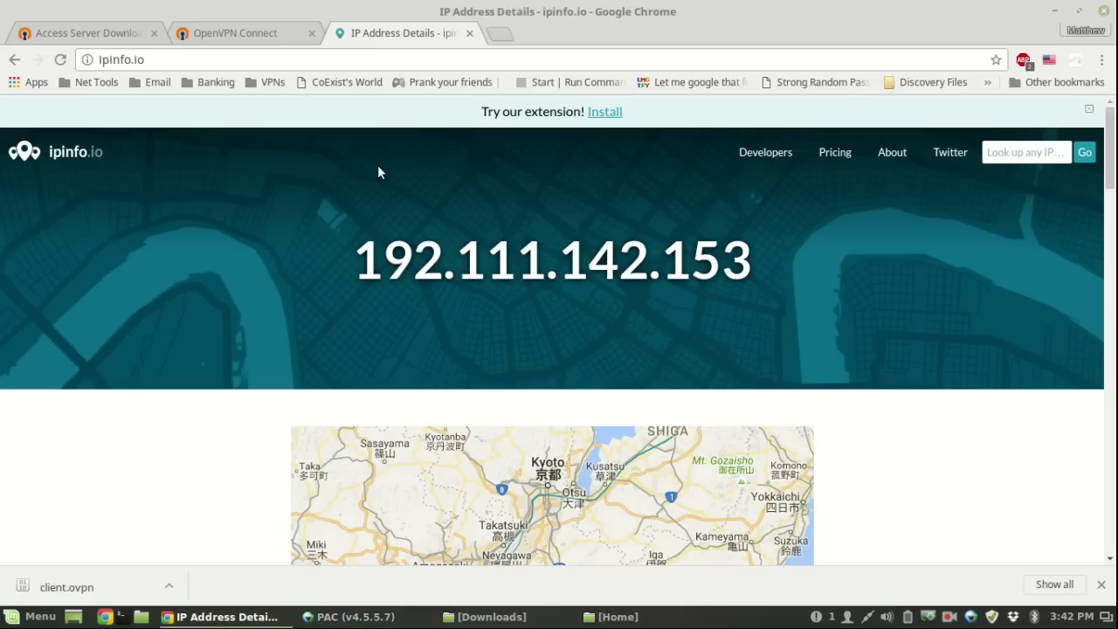
click(87, 31)
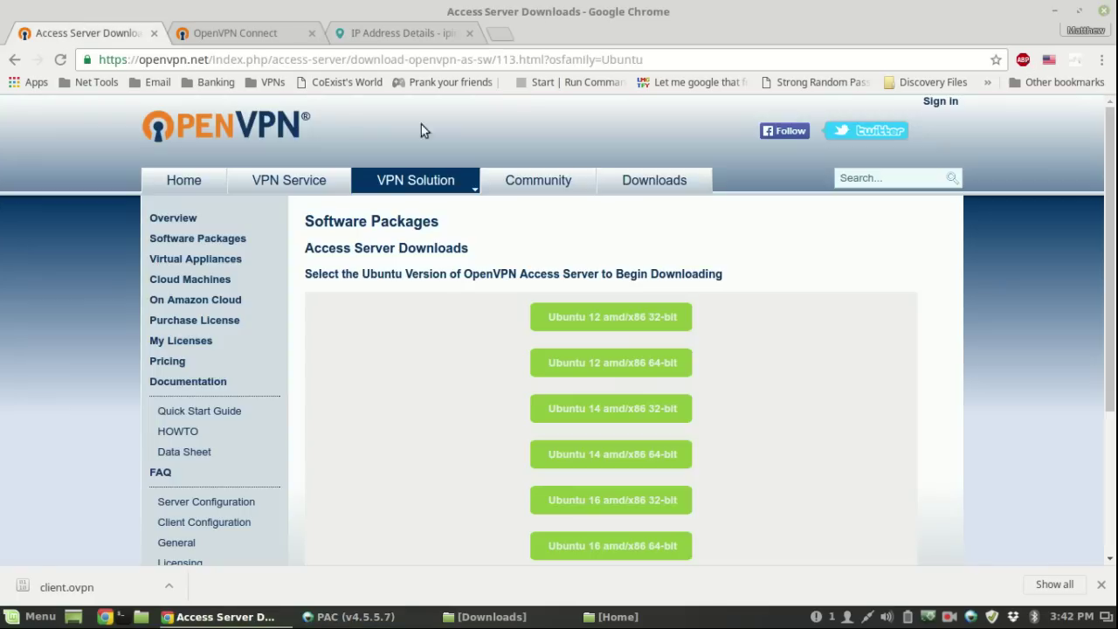
- Log out of the OpenVPN Connect client portal and load the /admin address
click(220, 32)
click(689, 239)
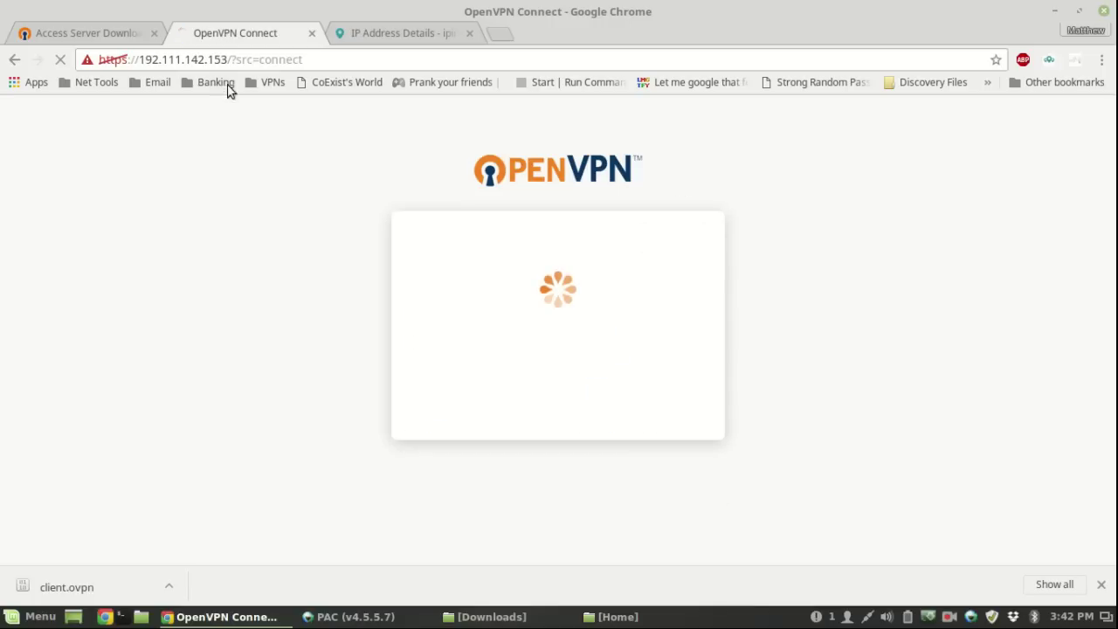
drag(232, 60, 518, 61)
text(admin)
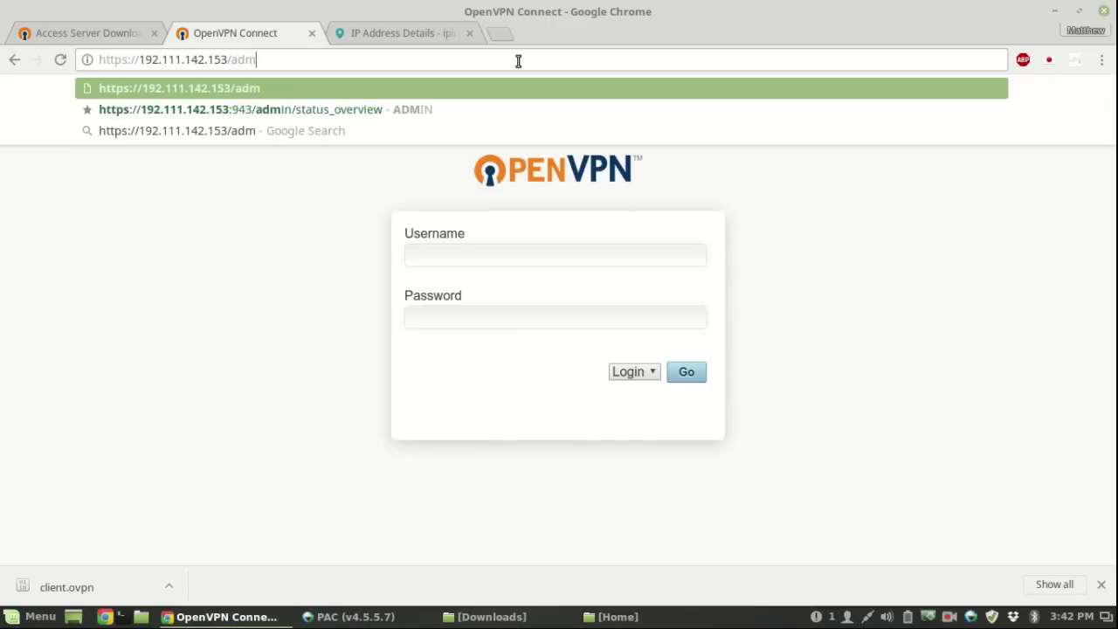
key(Return)
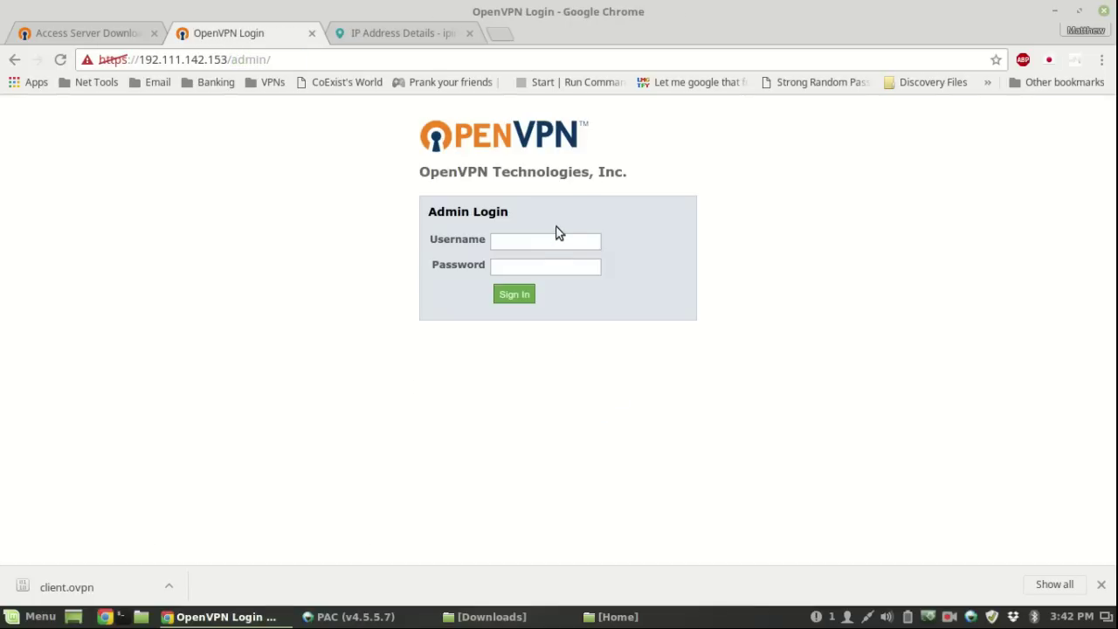
- Sign in to the admin interface with the admin username and password
click(542, 244)
text(ope)
key(BackSpace)
key(BackSpace)
key(BackSpace)
text(openvpn)
key(Tab)
text(openvpn)
key(BackSpace)
key(BackSpace)
key(BackSpace)
key(BackSpace)
key(BackSpace)
key(BackSpace)
key(BackSpace)
text(openvpn)
key(Return)
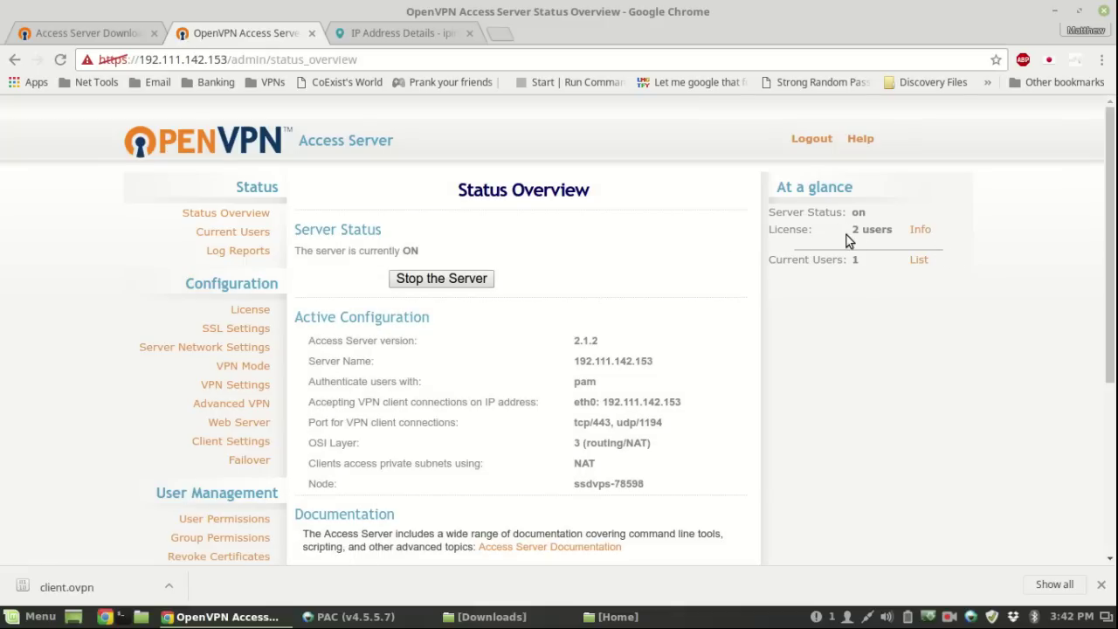
- Open the License Manager from the 2-user licence entry and scroll through its details
drag(846, 233, 923, 232)
click(924, 233)
scroll(684, 279, down, 3)
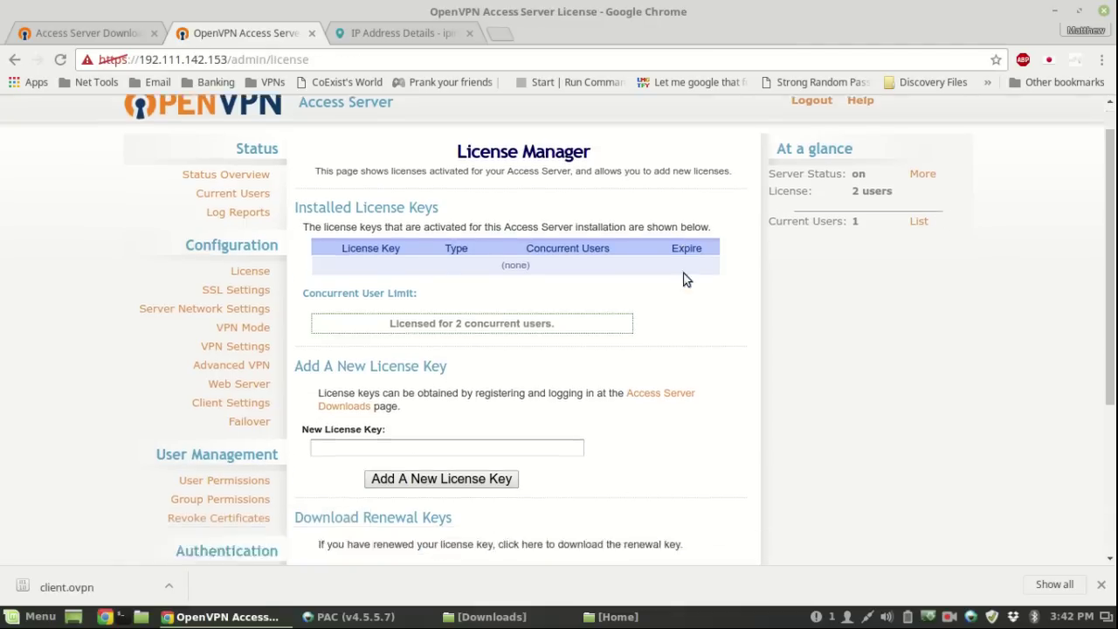
scroll(661, 359, up, 2)
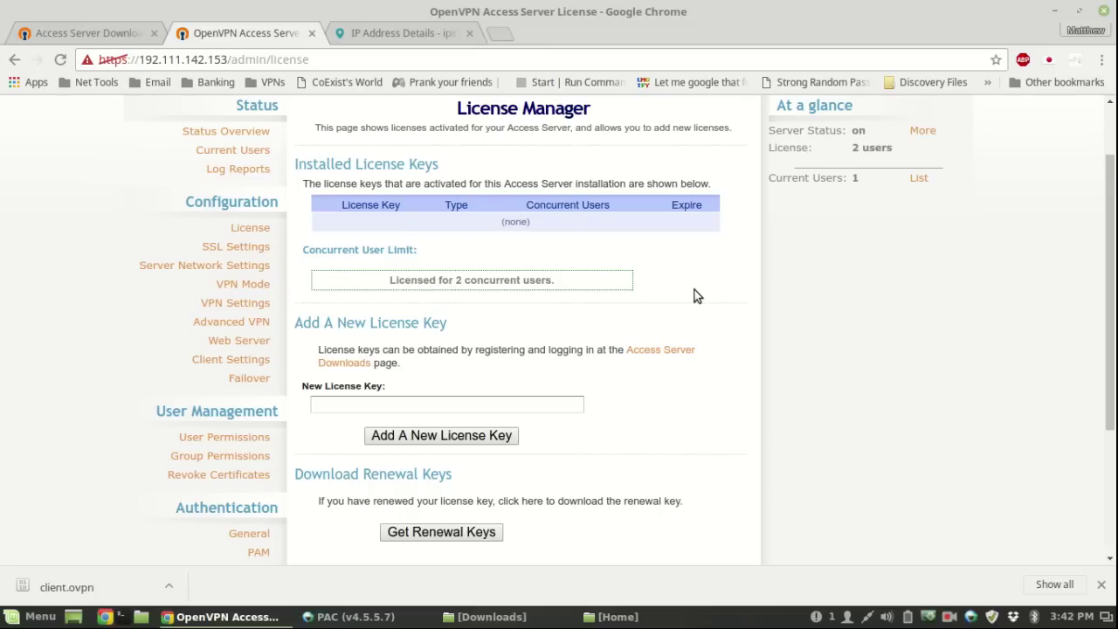
scroll(696, 295, down, 3)
scroll(696, 294, up, 5)
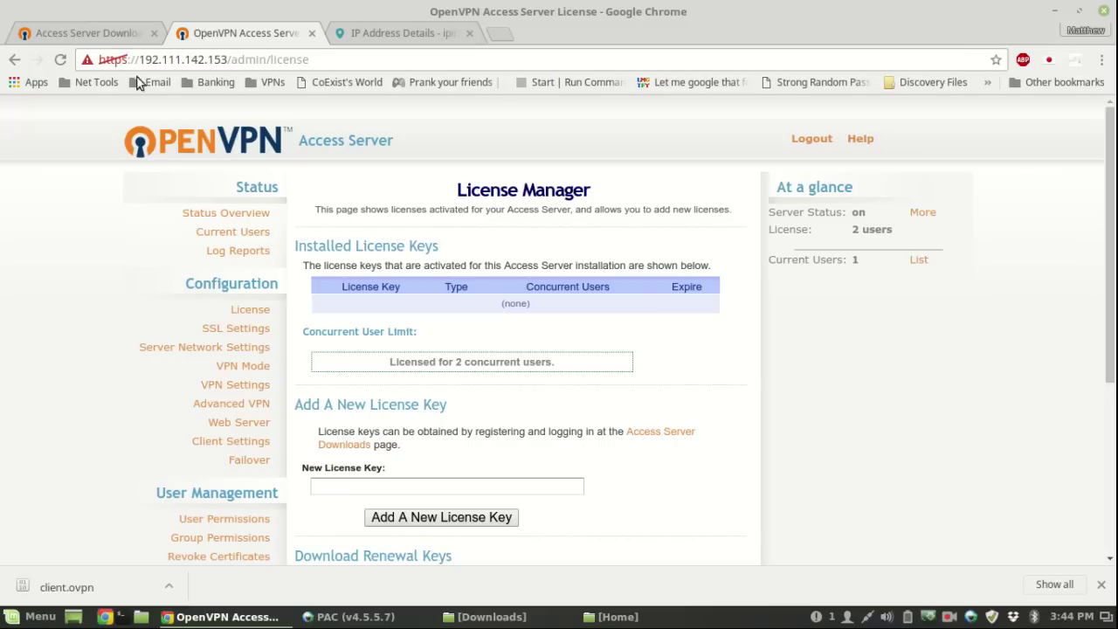
drag(138, 58, 229, 58)
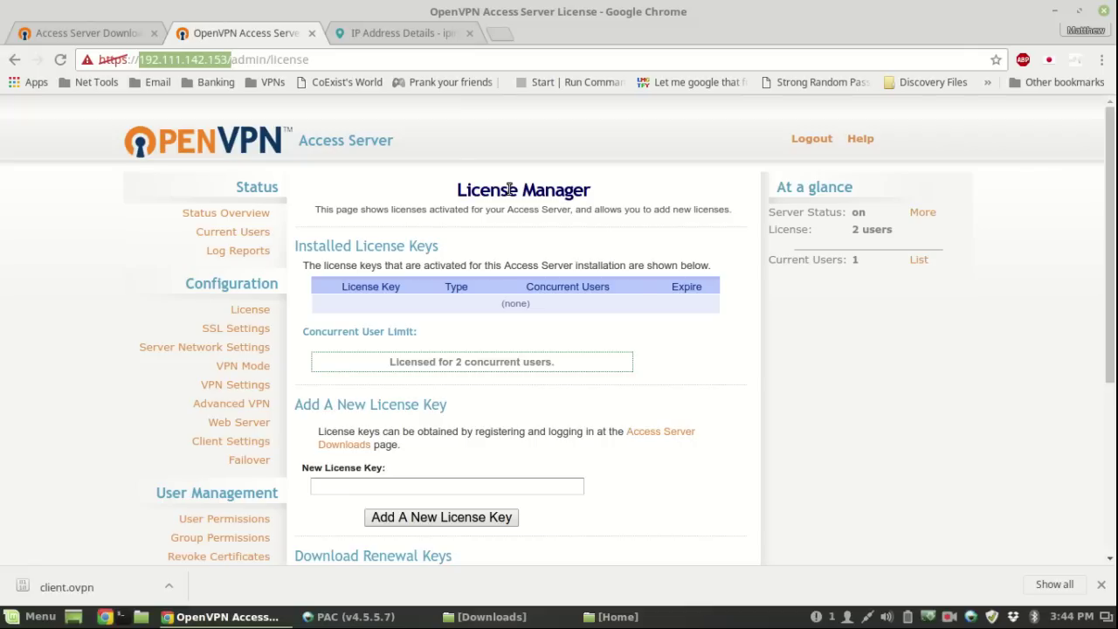